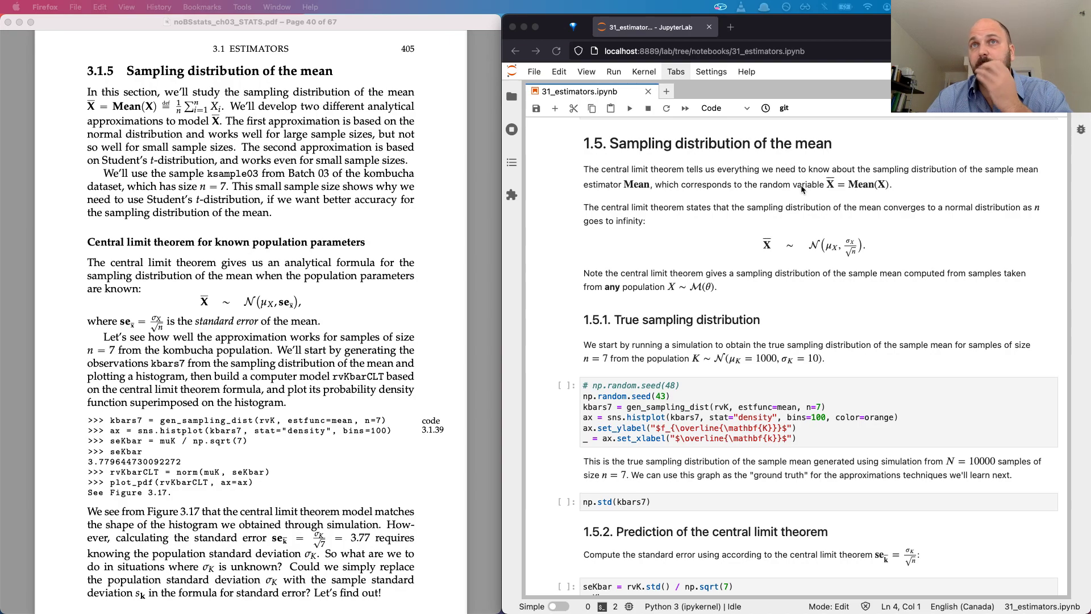
Highlight 'ksample03' in the textbook PDF, then place the cursor in the np.random.seed simulation cell.
left_click(214, 212)
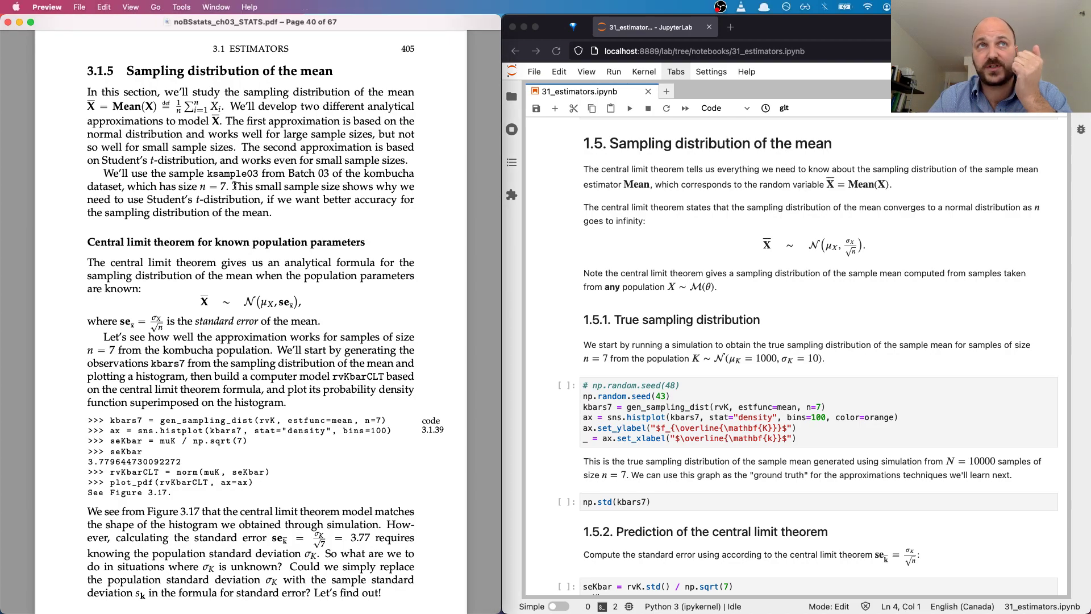
left_click_drag(208, 171, 258, 176)
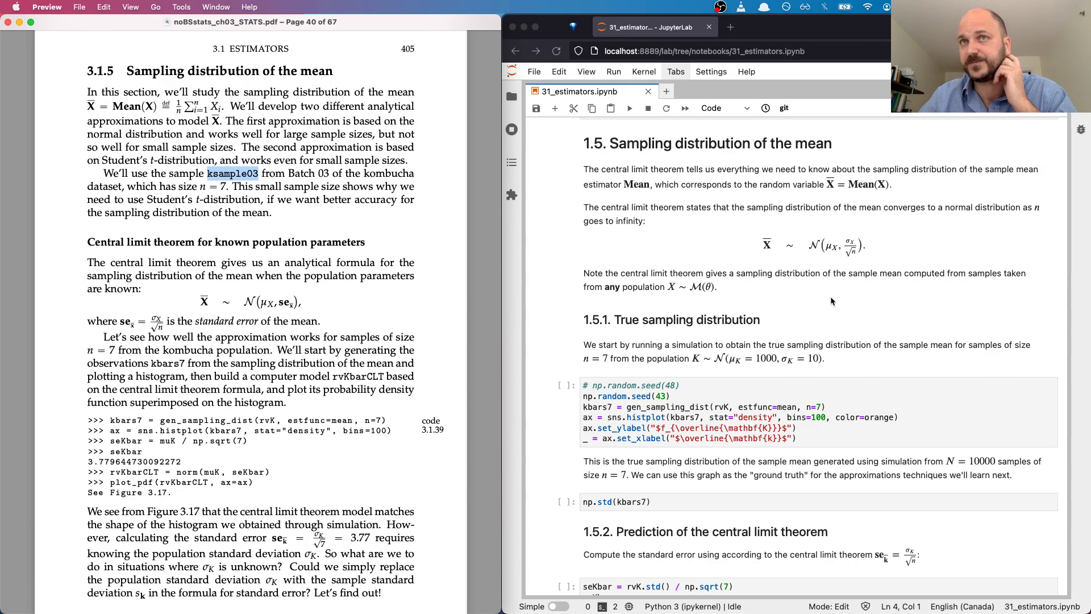
scroll(831, 301, "down", 1)
scroll(831, 301, "down", 3)
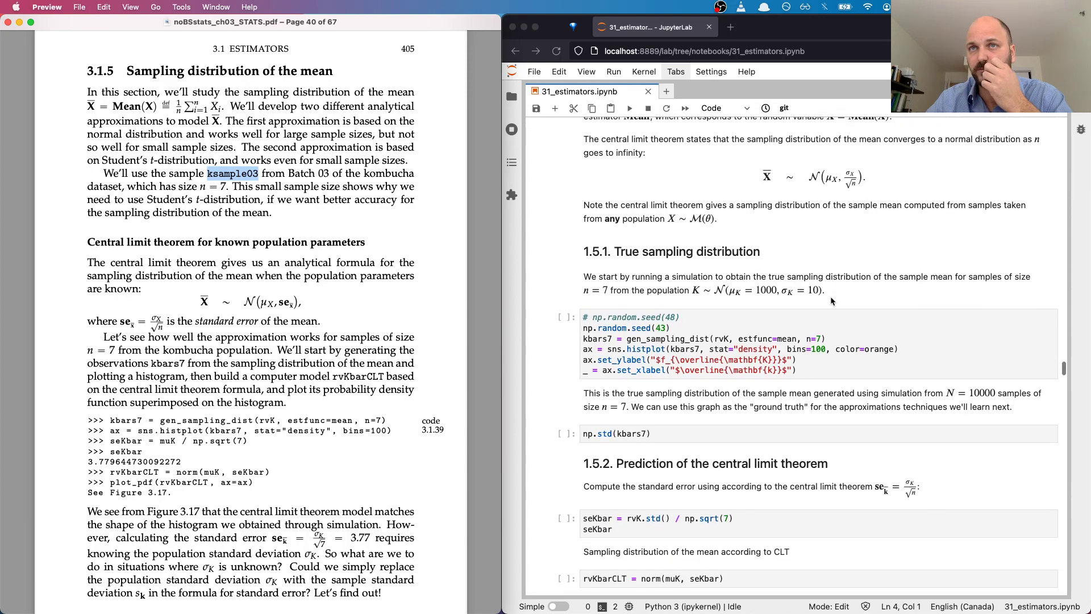
left_click(767, 327)
Run the seed simulation cell to produce the simulated sampling-distribution histogram.
left_click(767, 328)
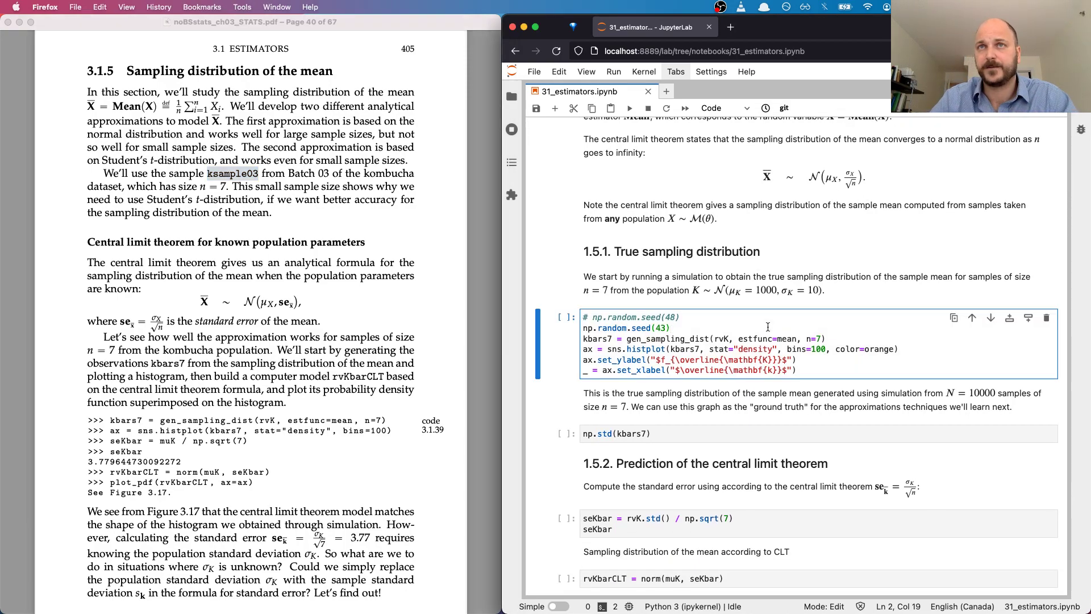
key("shift+Return")
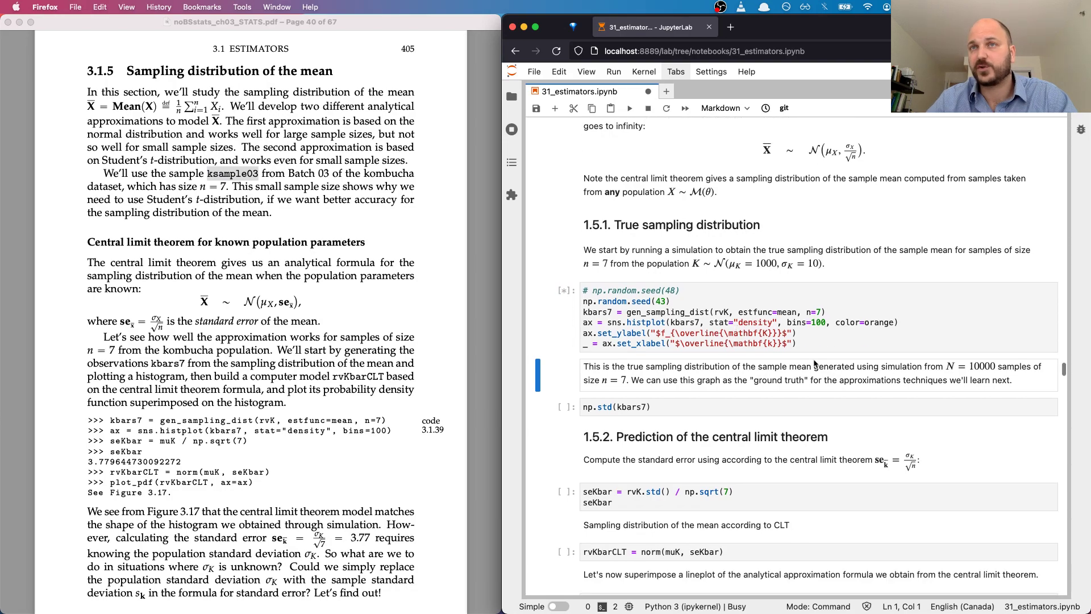
scroll(765, 332, "down", 4)
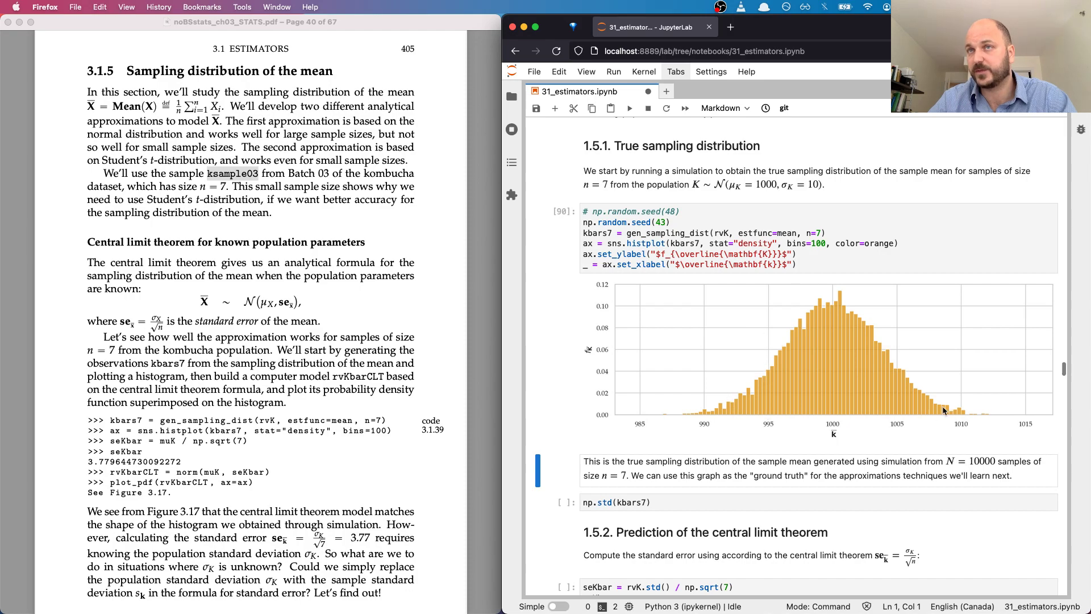
scroll(935, 404, "down", 10)
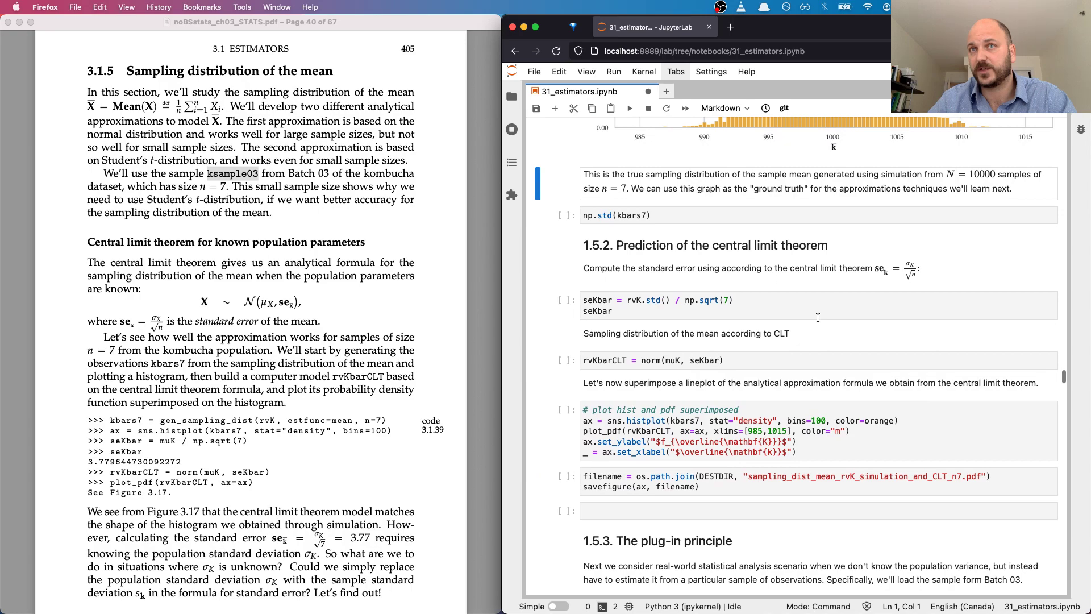
Run the seKbar (3.7796), rvKbarCLT and histogram-with-CLT-density plot cells.
left_click(647, 309)
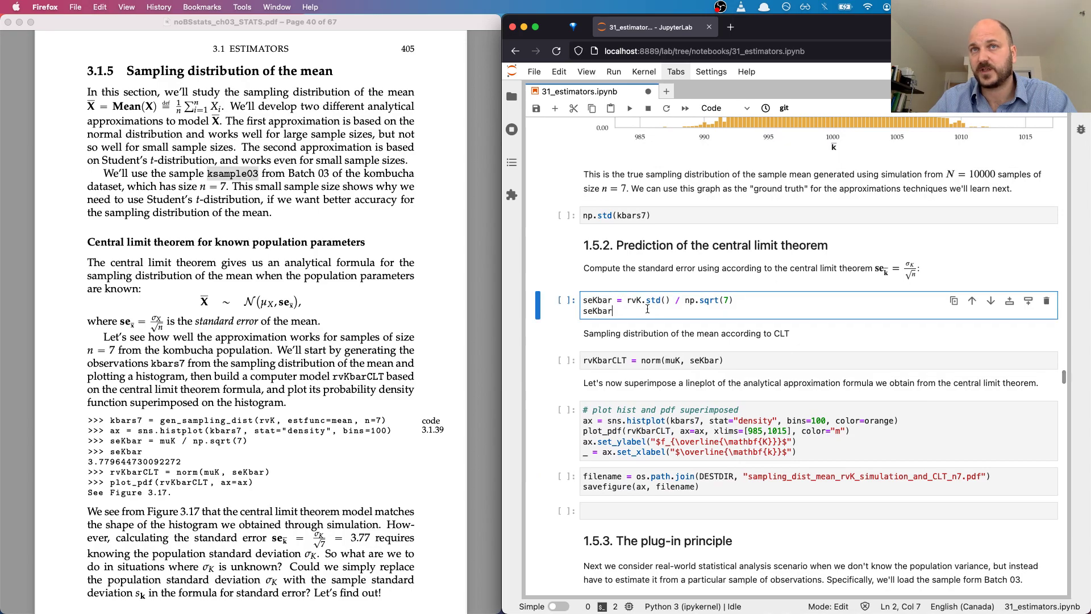
key("shift+Return")
left_click(684, 381)
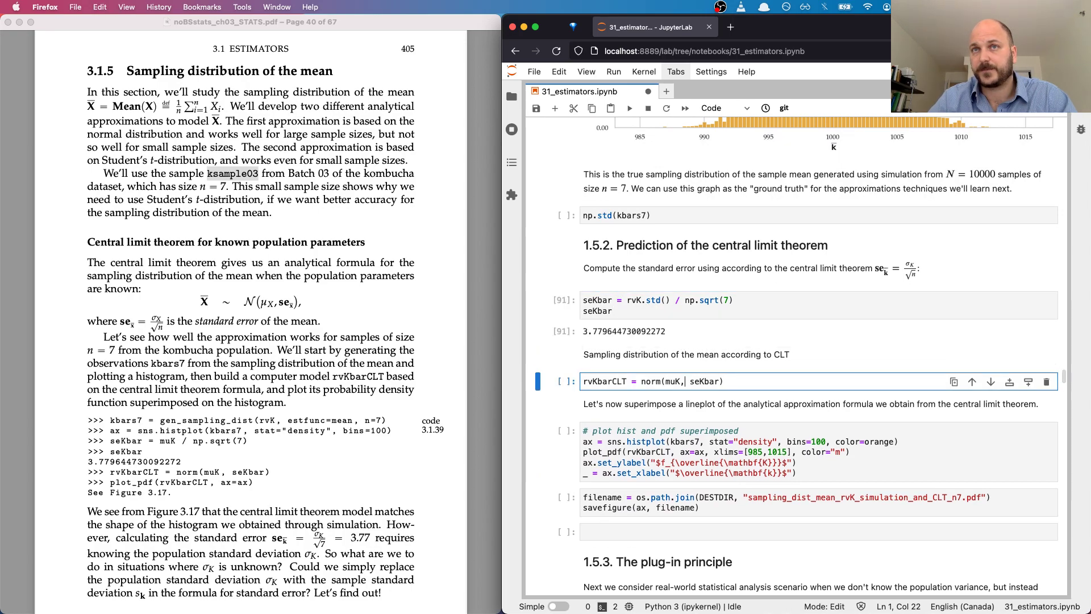
key("shift+Return")
left_click(710, 392)
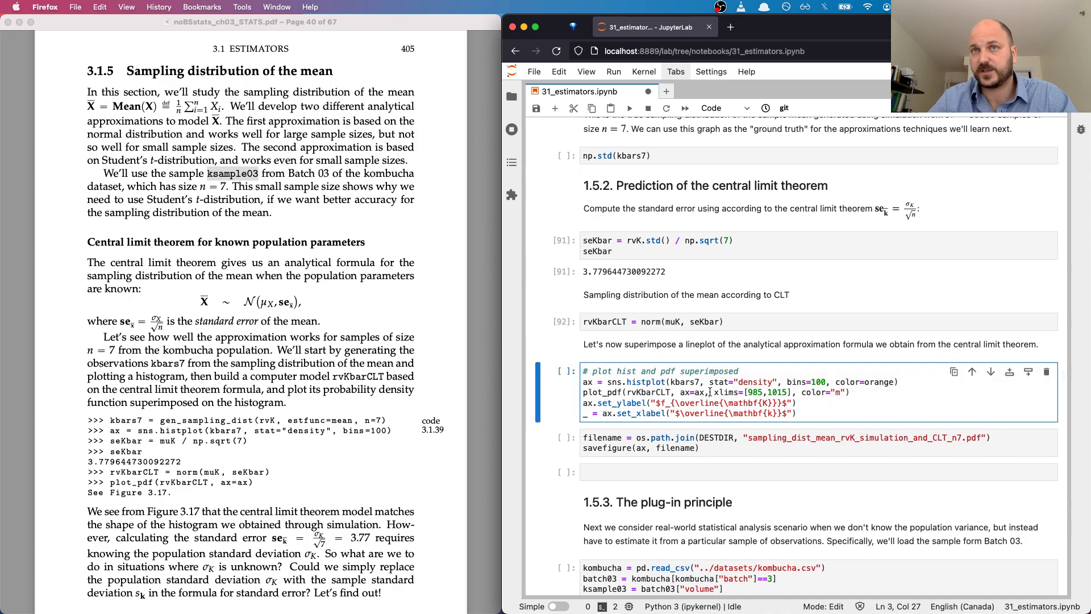
key("shift+Return")
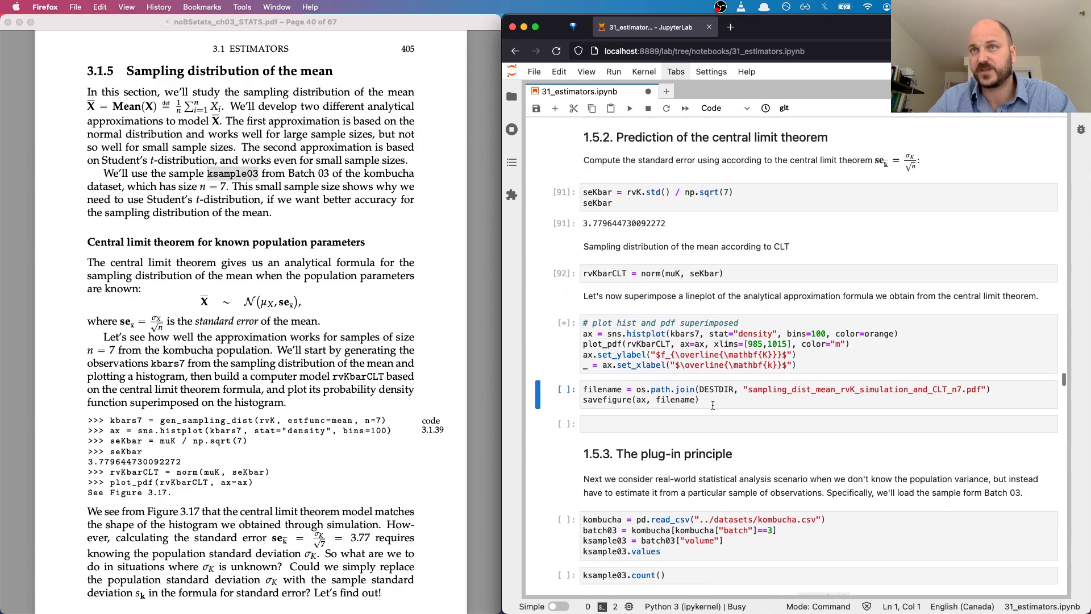
scroll(814, 394, "down", 2)
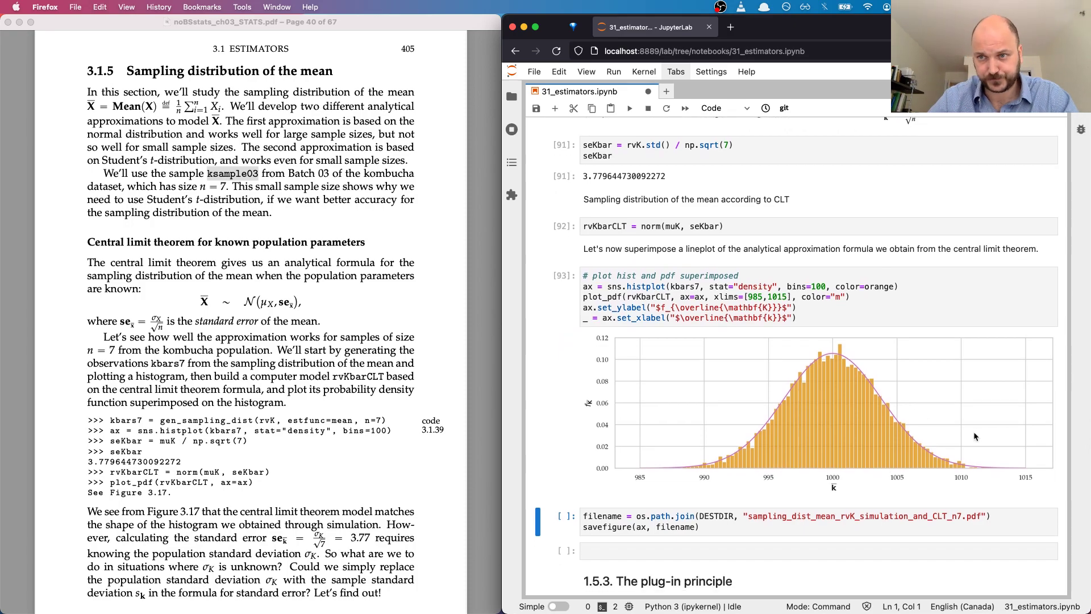
Scroll the textbook PDF to Figure 3.17 and select rvK.std() in notebook cell [91].
left_click(276, 304)
scroll(276, 304, "down", 10)
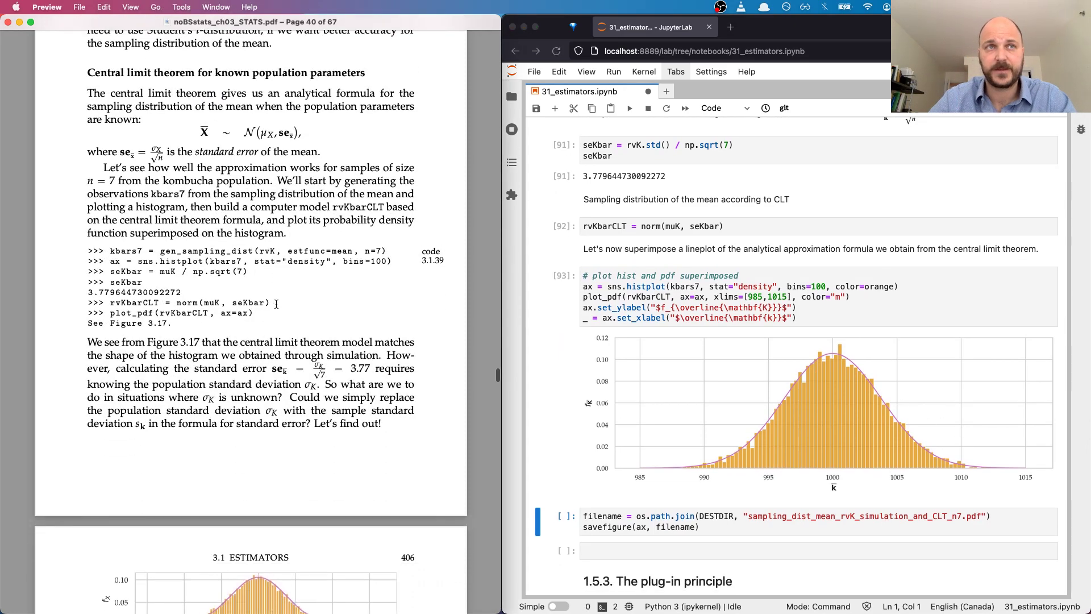
scroll(277, 304, "down", 2)
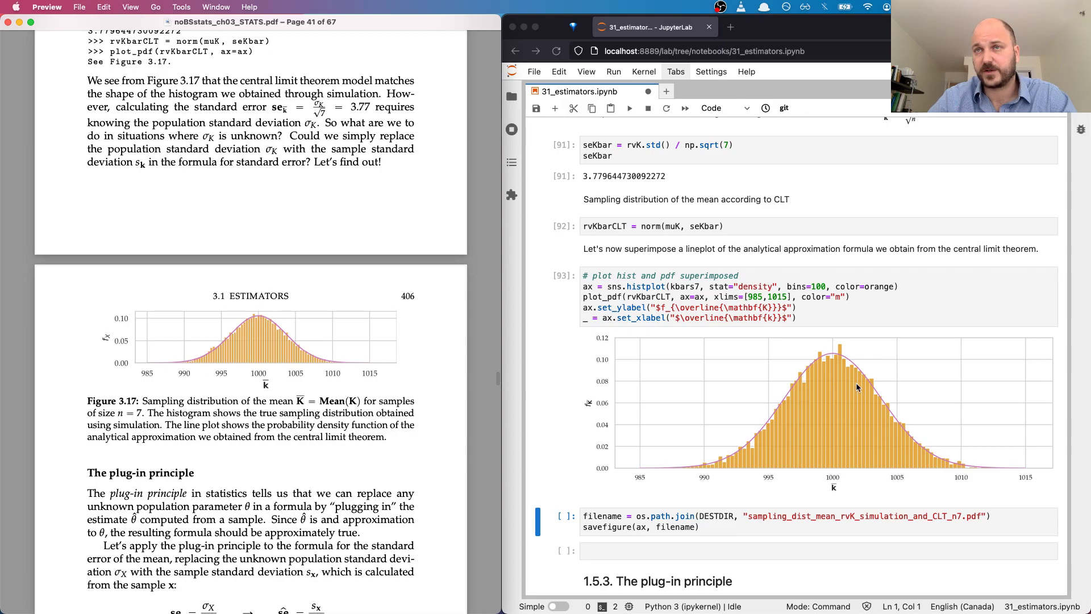
scroll(857, 384, "down", 10)
scroll(856, 386, "down", 1)
scroll(856, 385, "up", 10)
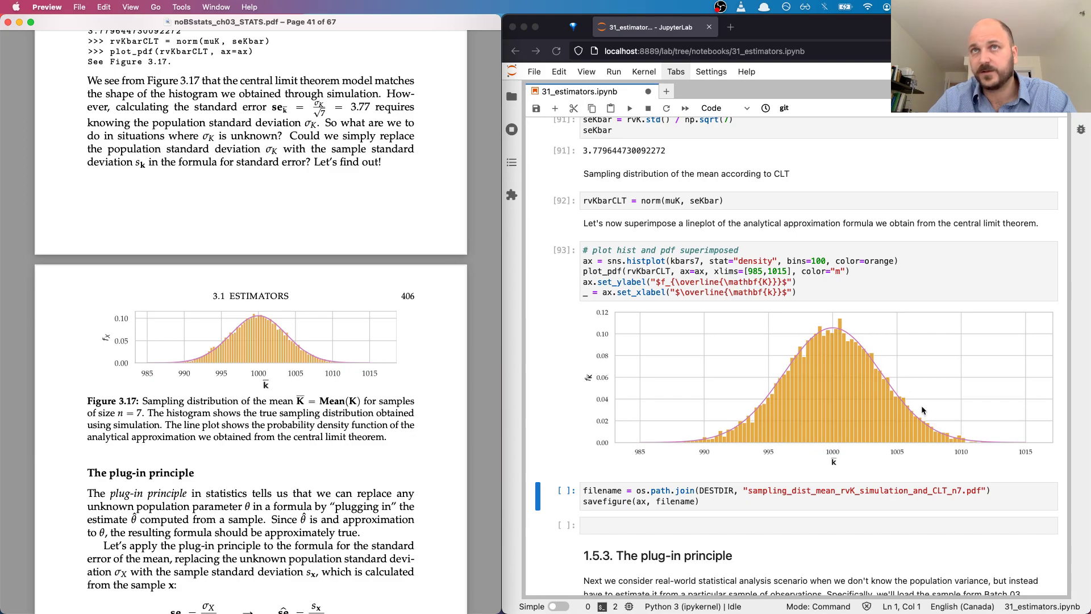
scroll(922, 405, "up", 4)
left_click(624, 160)
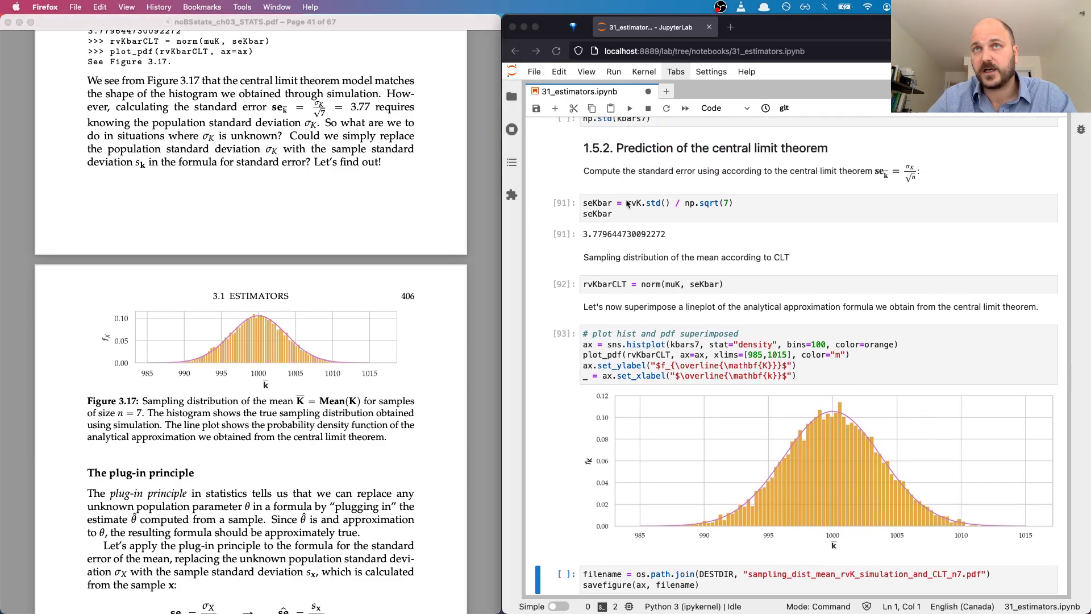
left_click_drag(627, 203, 670, 203)
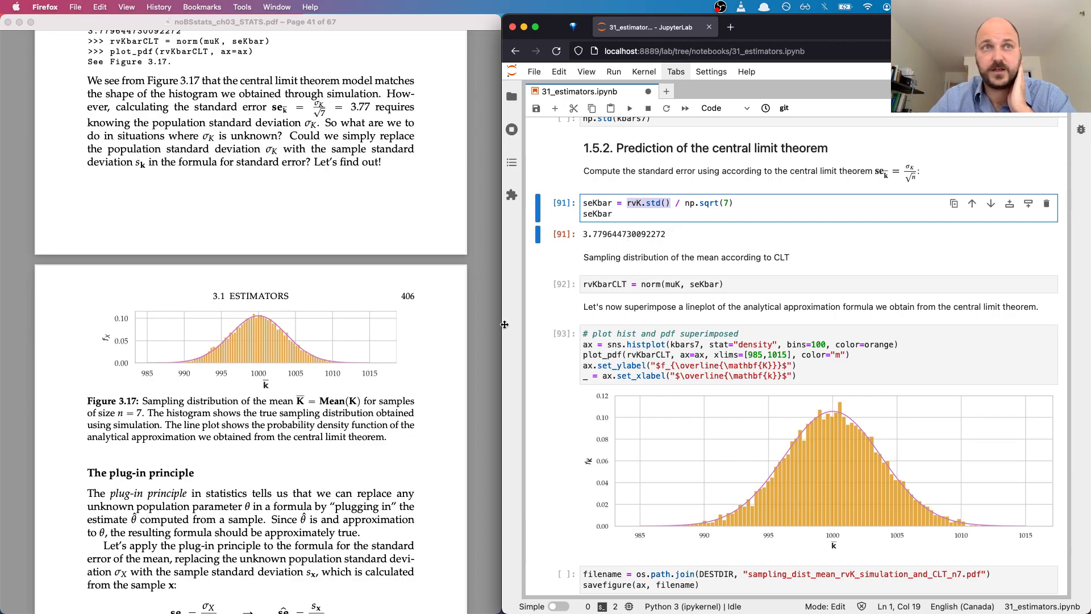
Highlight 'The plug-in principle' heading in the PDF and scroll on to page 42.
left_click(423, 344)
scroll(423, 348, "down", 3)
scroll(423, 349, "down", 3)
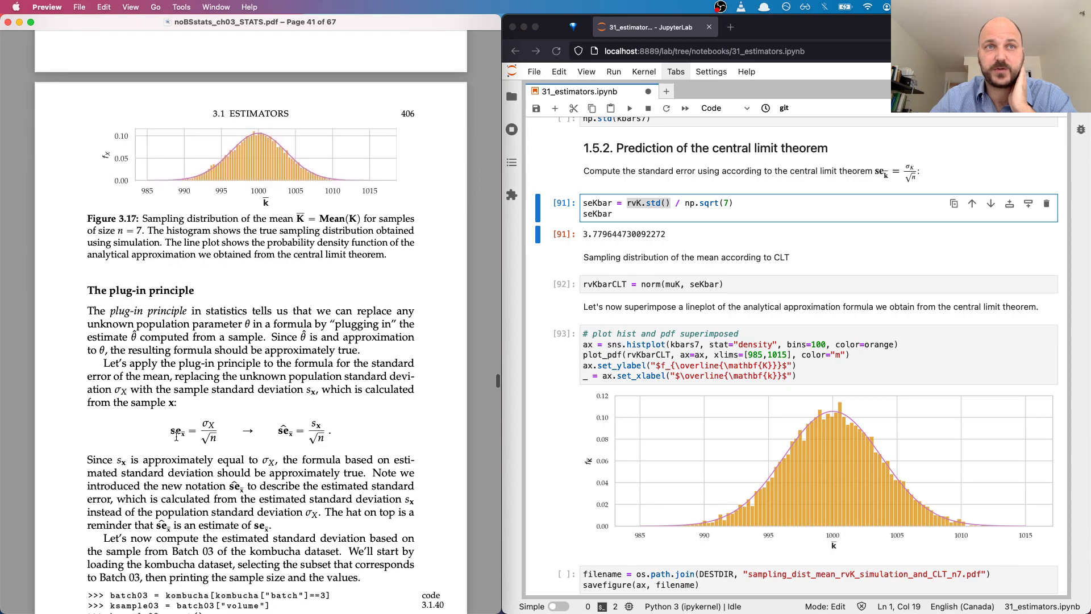
scroll(205, 449, "down", 3)
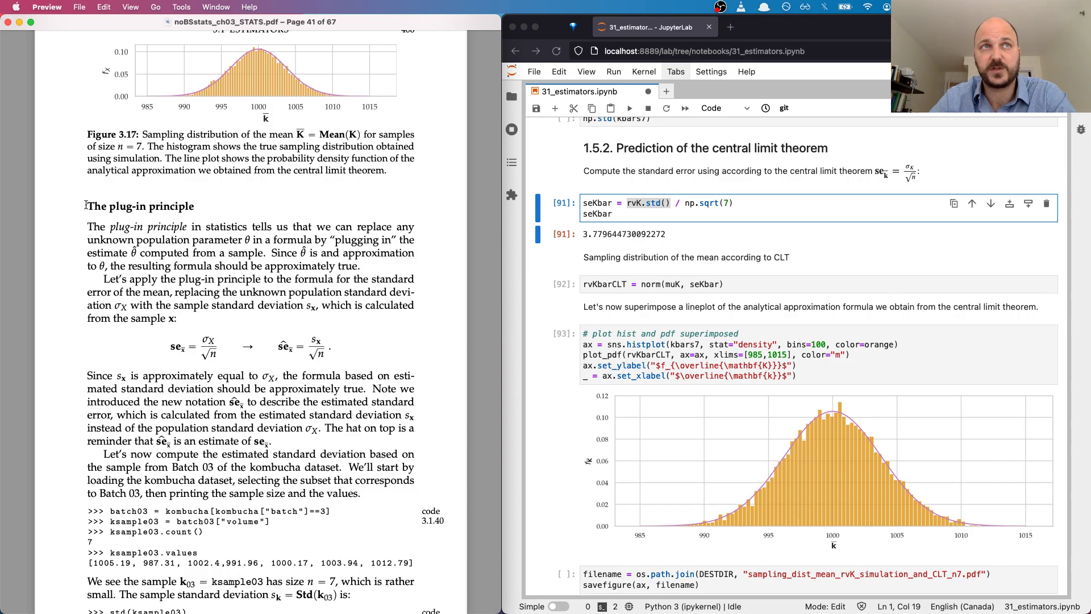
left_click_drag(86, 205, 195, 201)
scroll(195, 201, "down", 5)
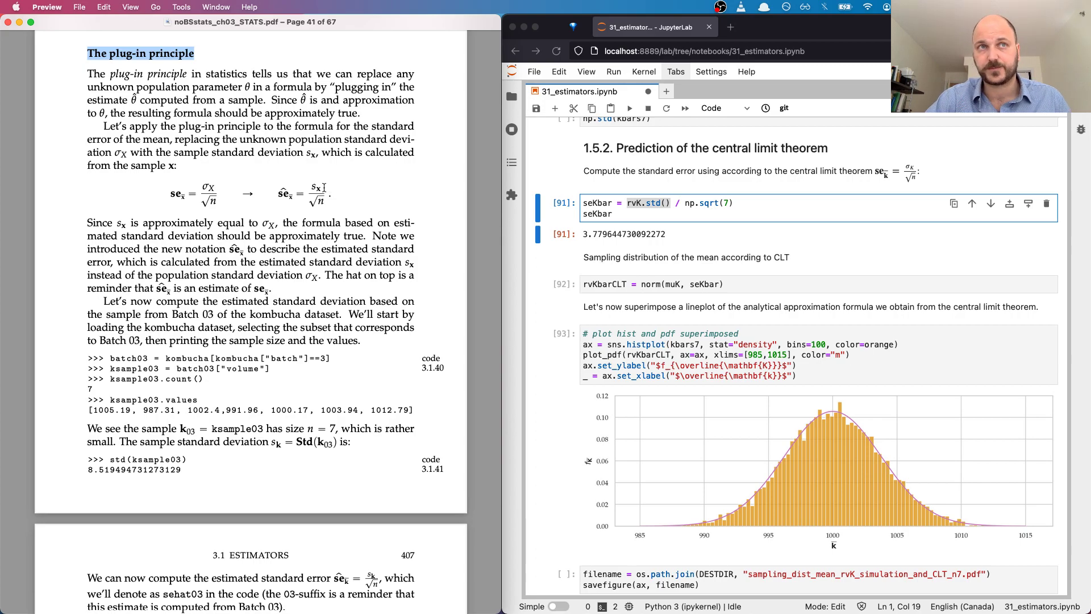
scroll(323, 187, "down", 10)
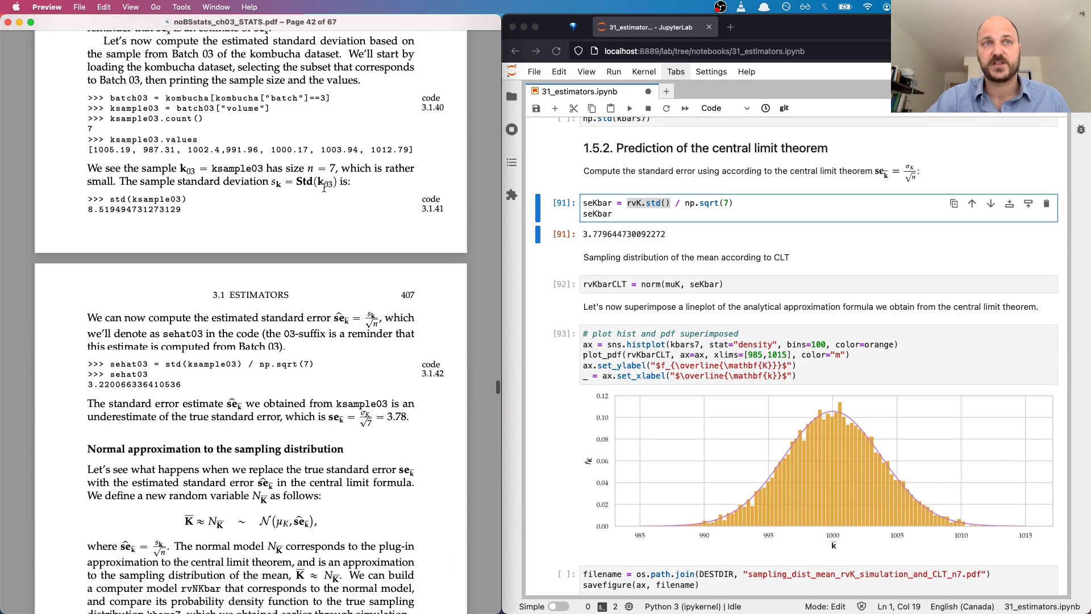
Run the cell loading the Batch 03 volumes into ksample03.
left_click(645, 239)
scroll(679, 190, "down", 10)
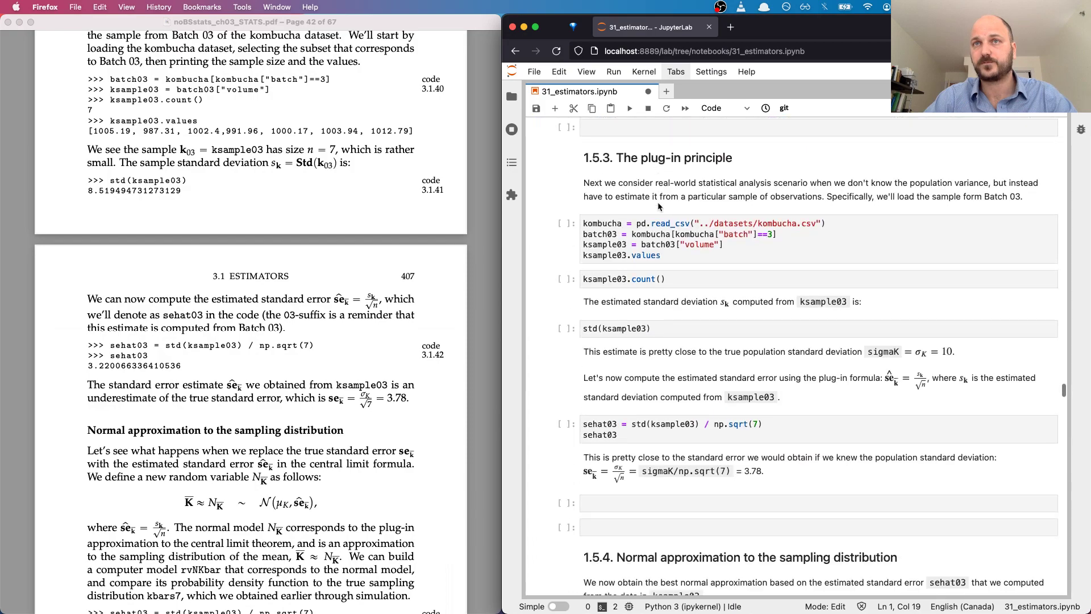
left_click(649, 219)
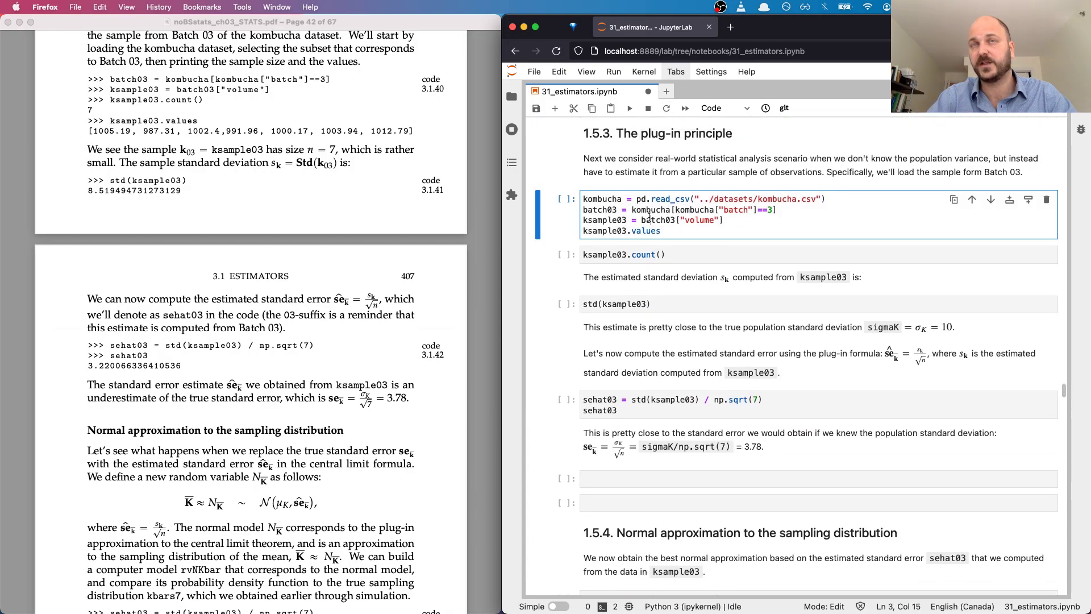
double_click(605, 232)
key("shift+Return")
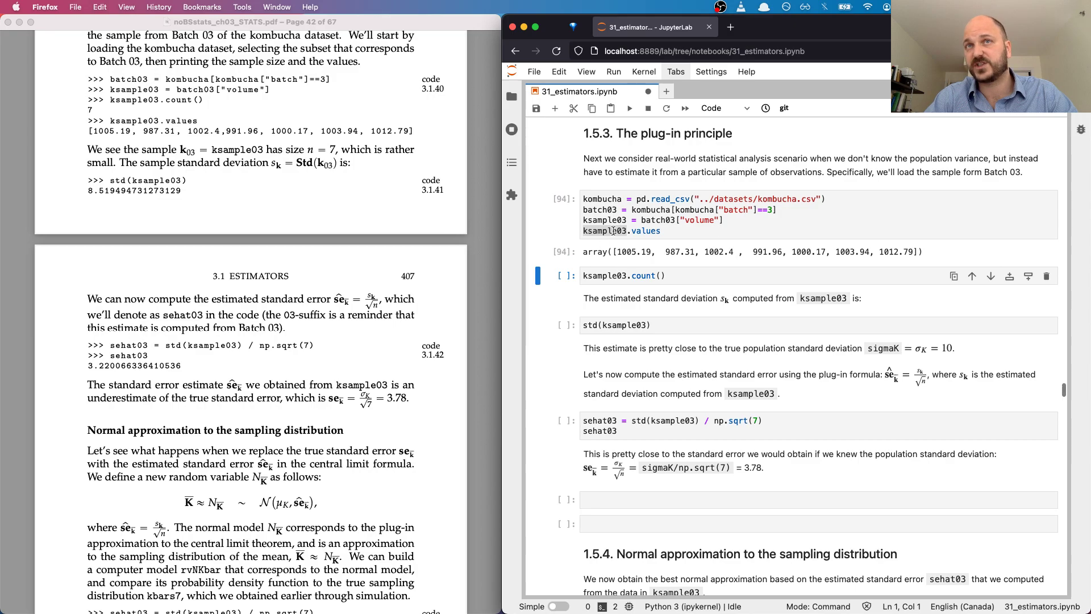
double_click(612, 230)
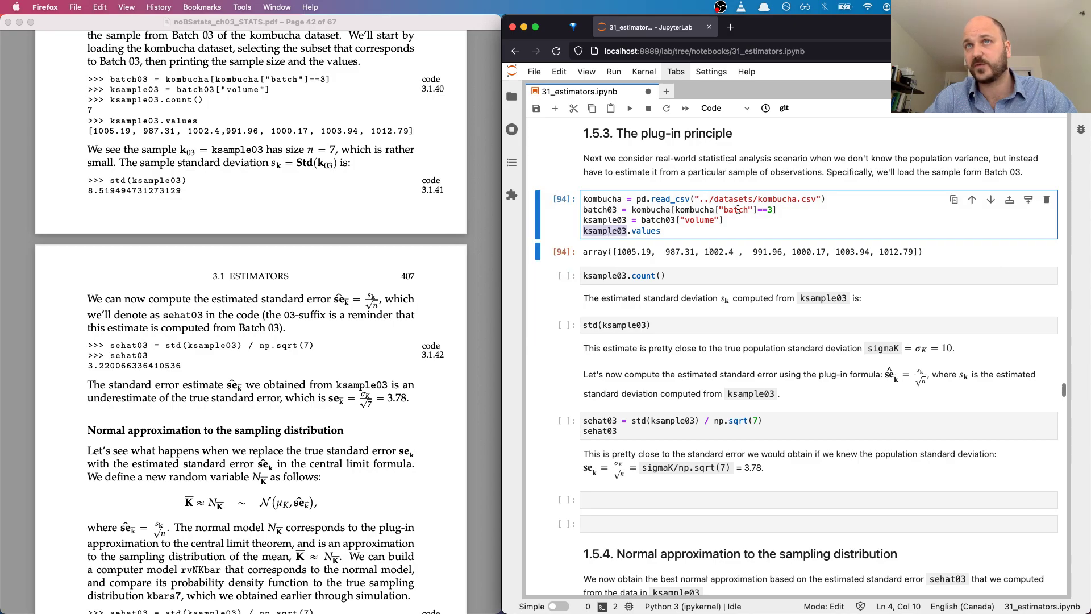
left_click_drag(719, 210, 771, 210)
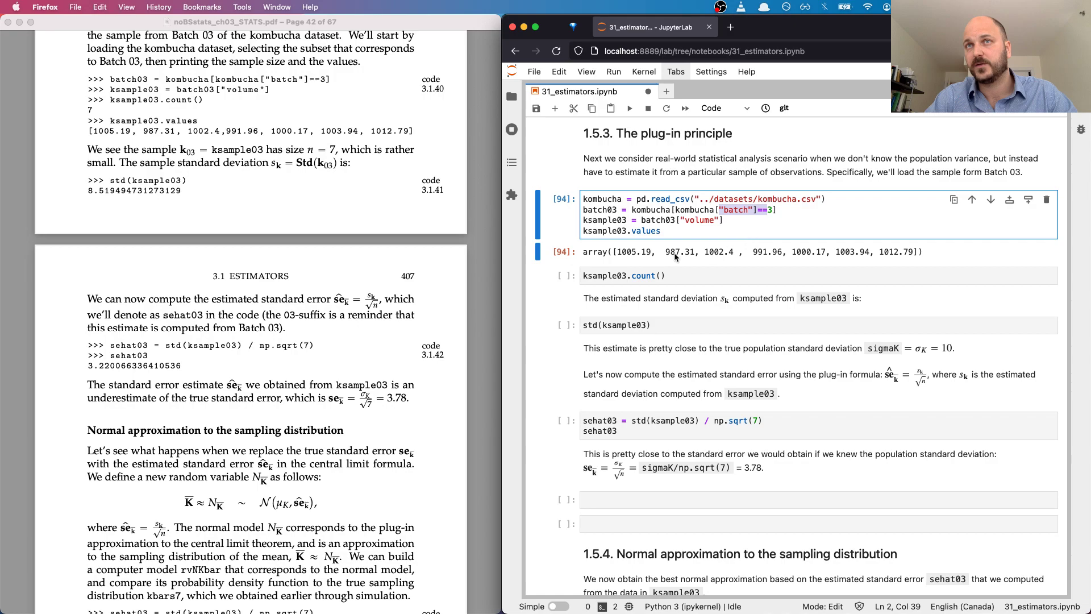
Run the sample count (7) and std(ksample03) cells, giving 8.519494731273129.
left_click(708, 276)
key("shift+Return")
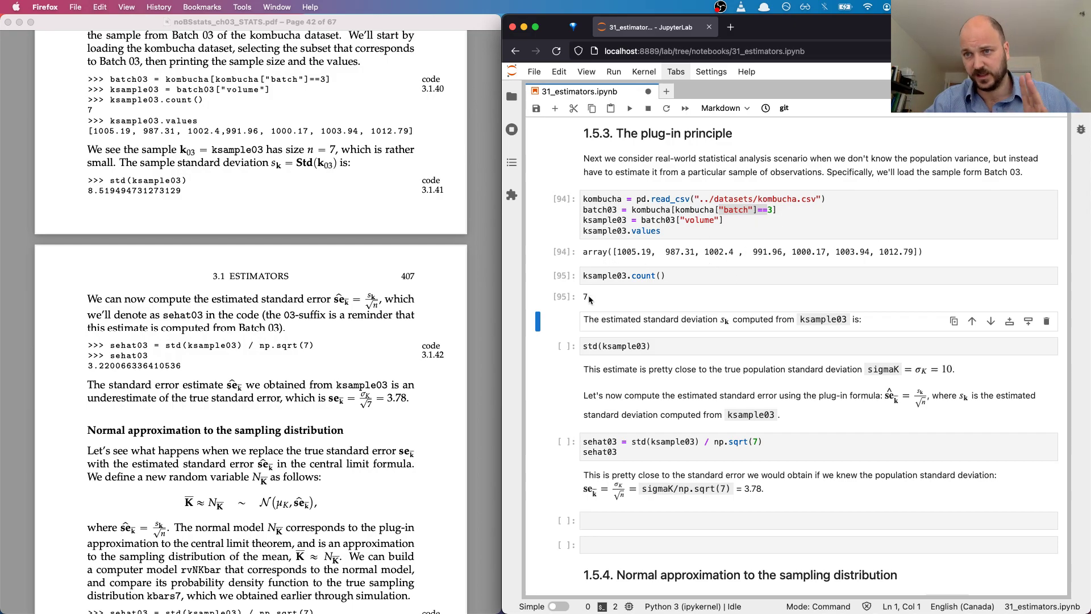
left_click(603, 344)
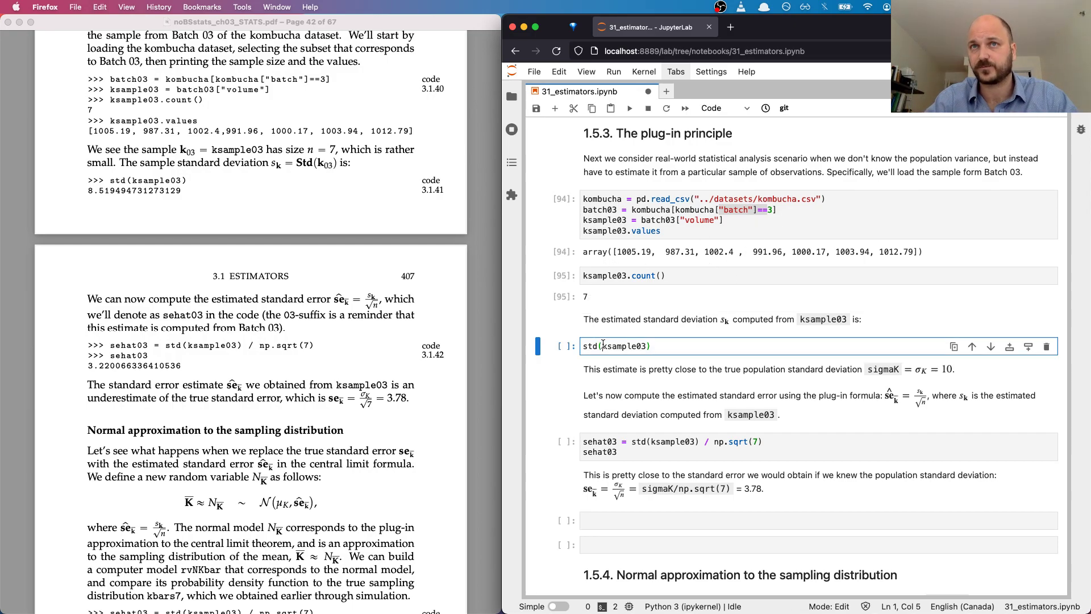
key("shift+Return")
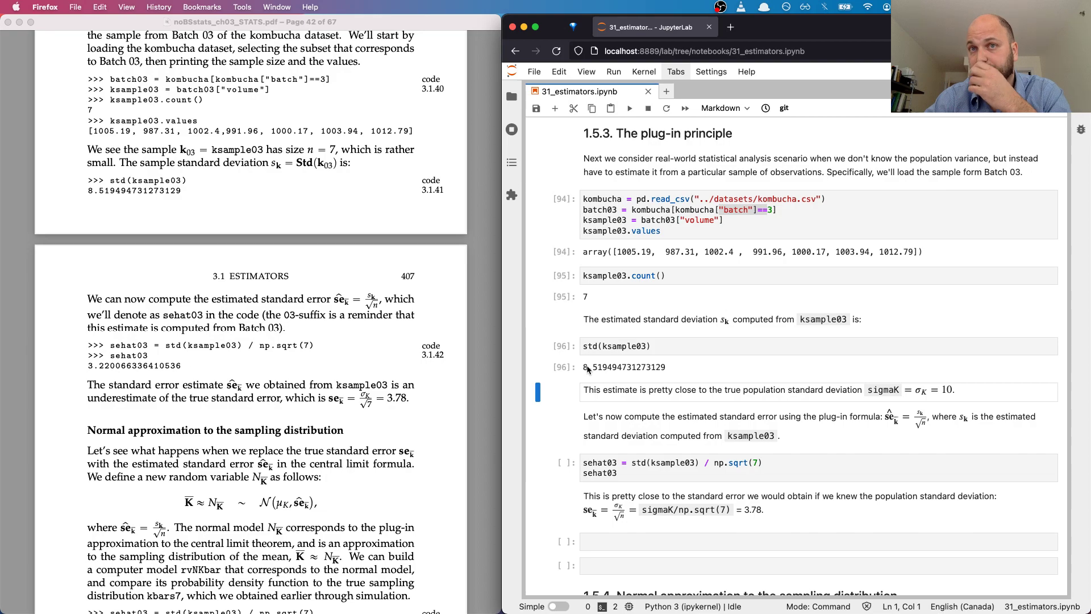
Run sehat03 = std(ksample03)/np.sqrt(7), giving 3.220066336410536, and highlight 3.22 in the output.
scroll(588, 369, "down", 3)
double_click(600, 389)
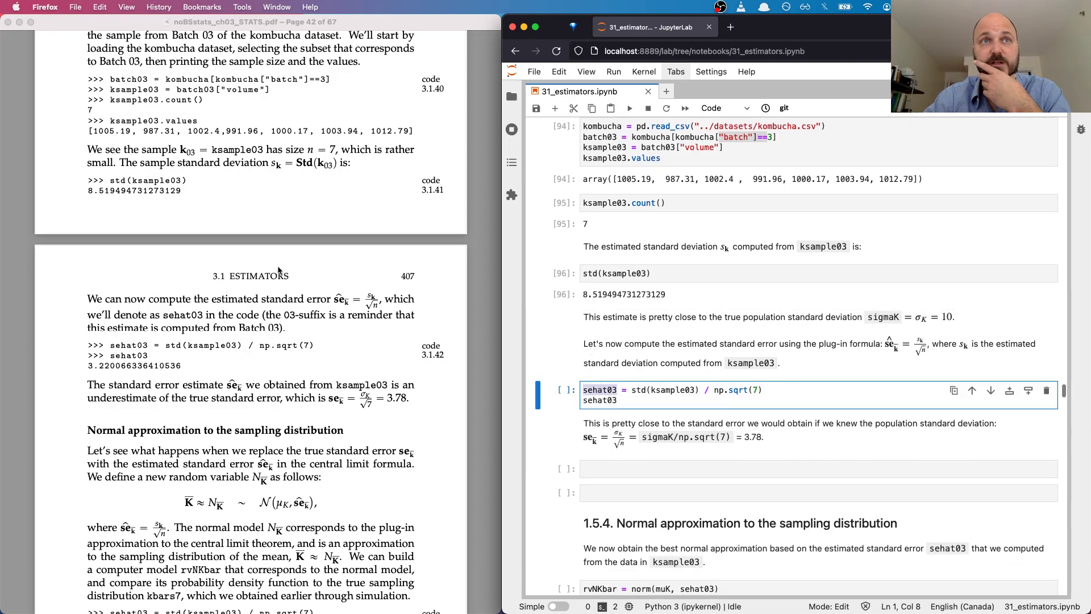
scroll(279, 270, "up", 5)
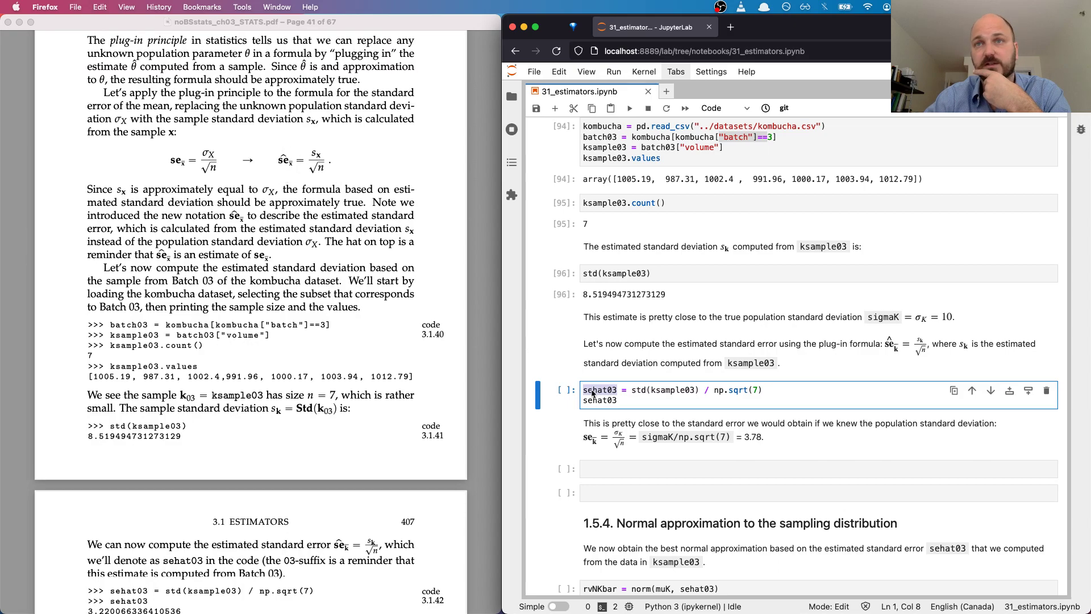
left_click(631, 391)
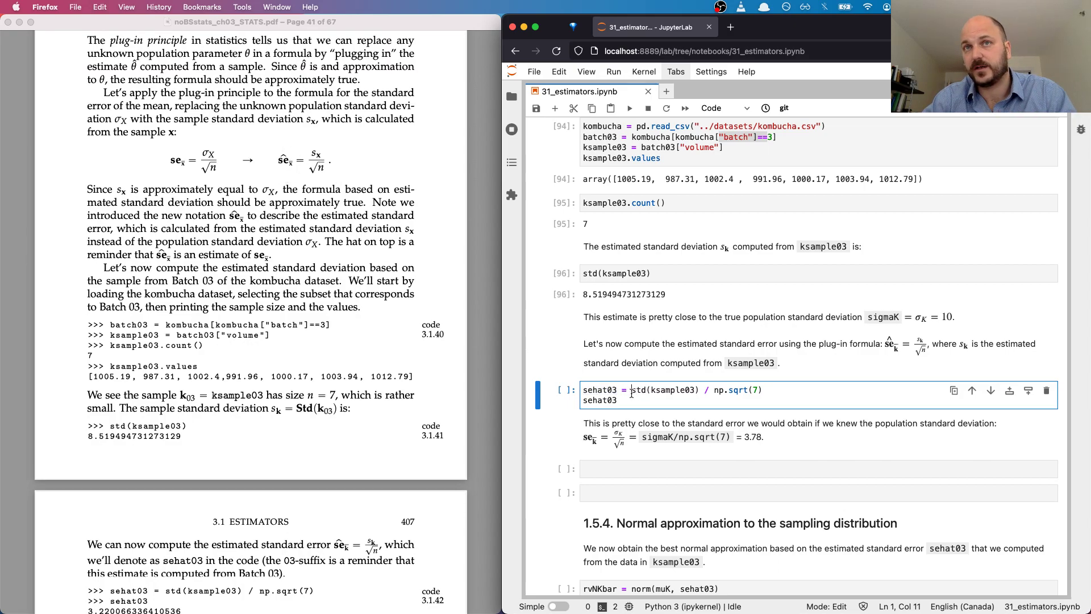
left_click(699, 390, "shift")
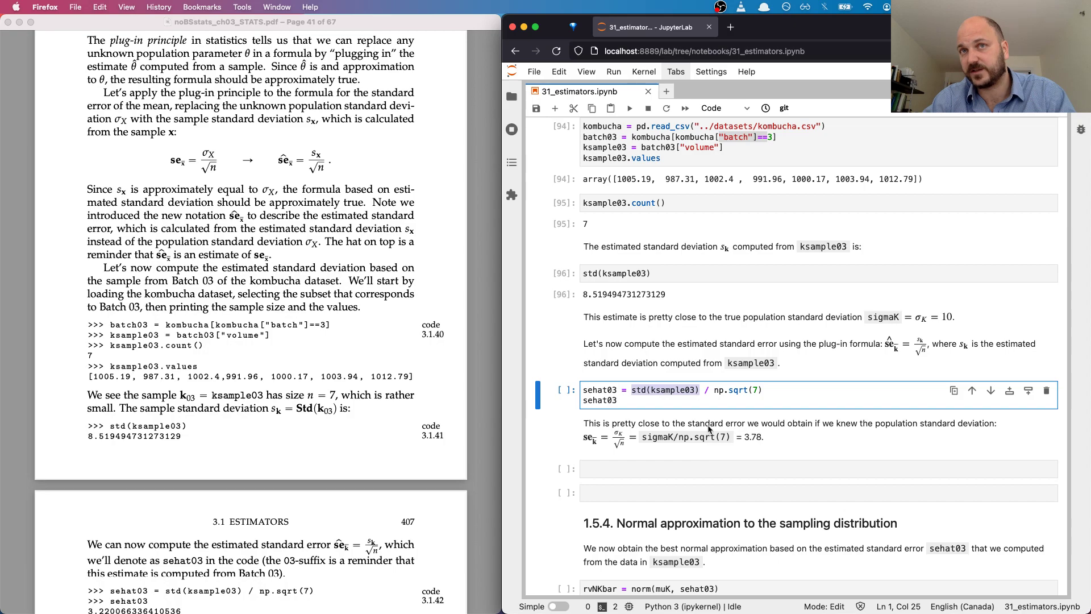
key("Right")
key("Right")
key("Right")
key("Right")
key("Right")
key("Right")
key("Right")
key("Right")
key("Right")
key("Right")
key("Right")
key("Right")
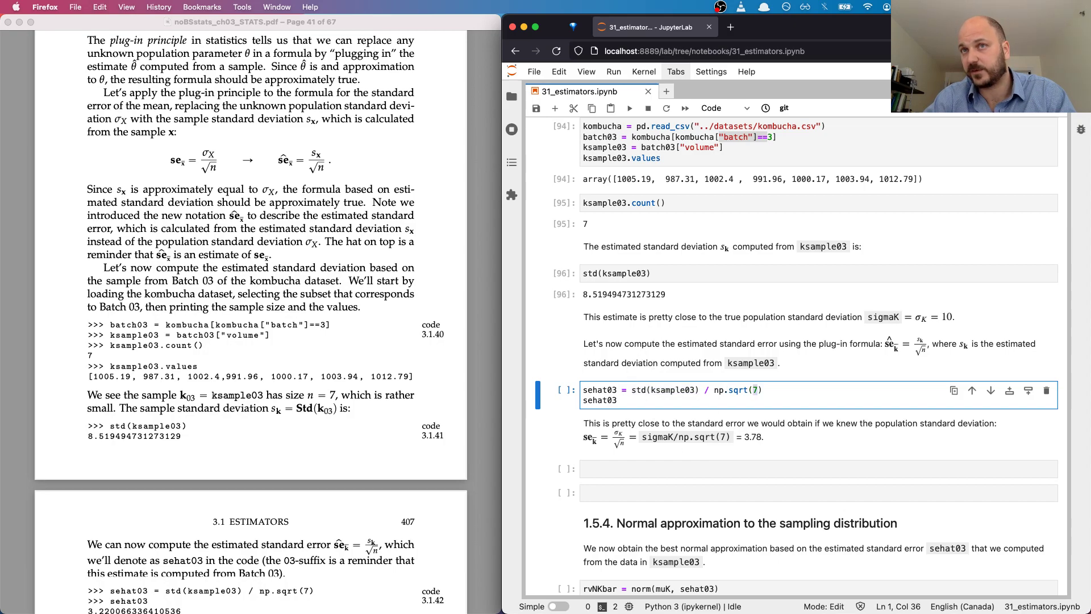
key("shift+Return")
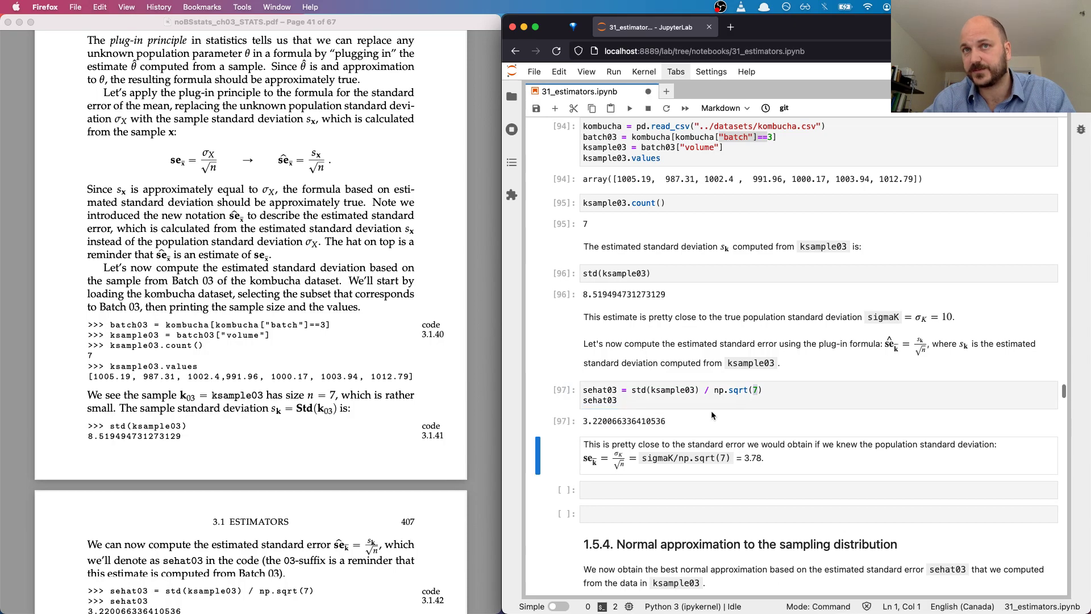
scroll(682, 432, "down", 1)
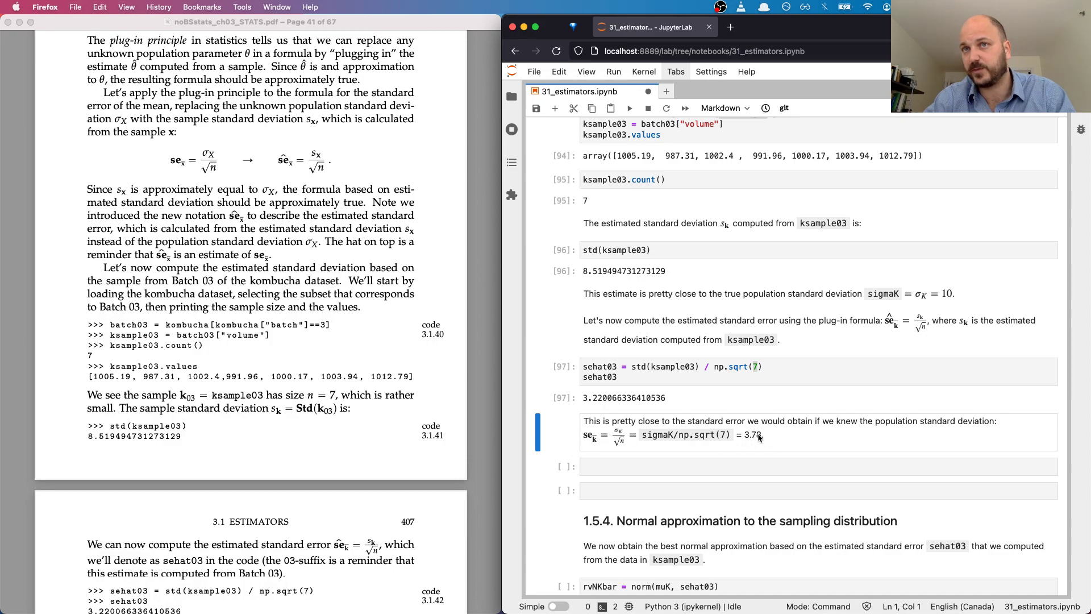
left_click_drag(584, 399, 605, 400)
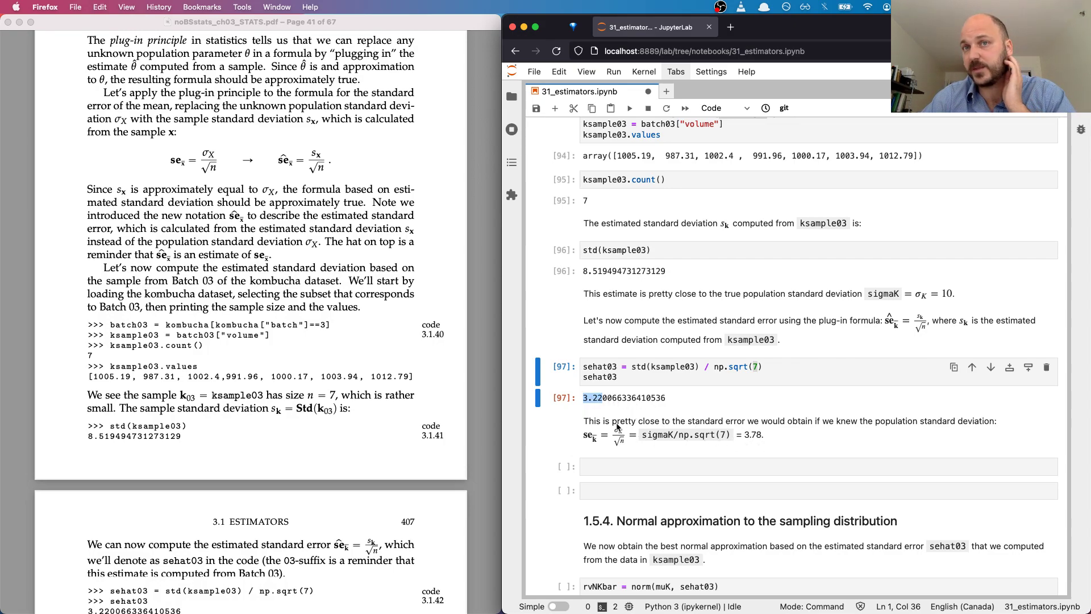
Highlight the normal-approximation equation in the textbook PDF.
scroll(618, 427, "down", 4)
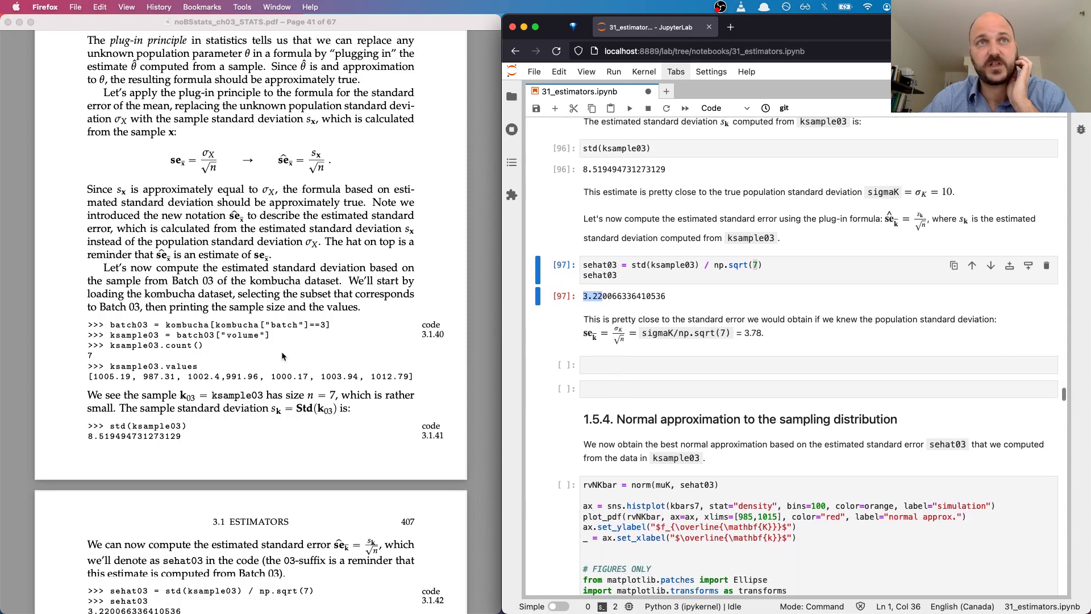
left_click(281, 351)
scroll(282, 352, "down", 3)
scroll(282, 352, "down", 12)
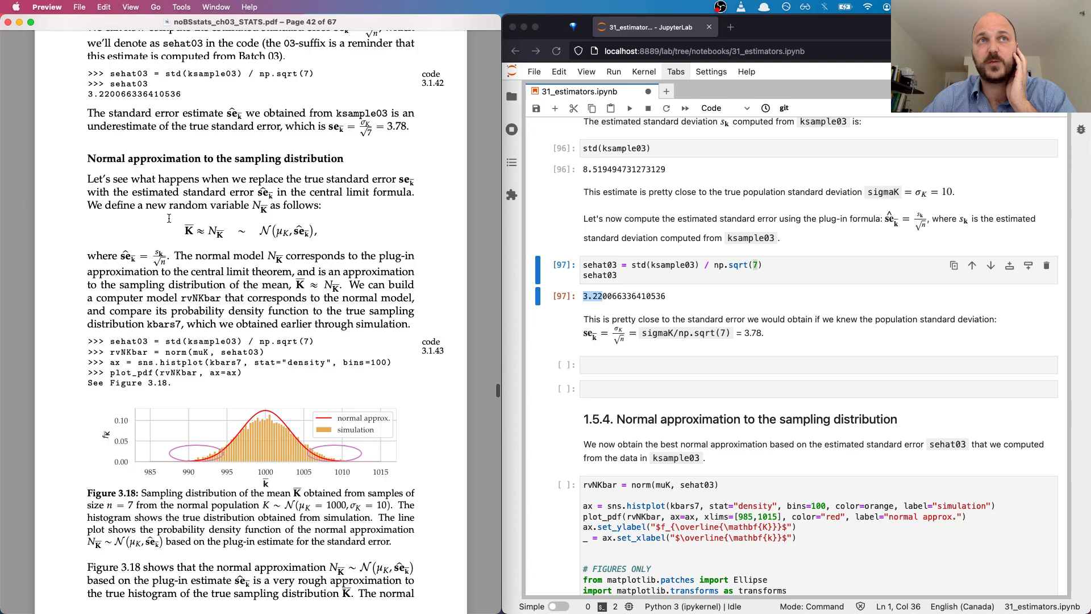
left_click_drag(170, 219, 321, 234)
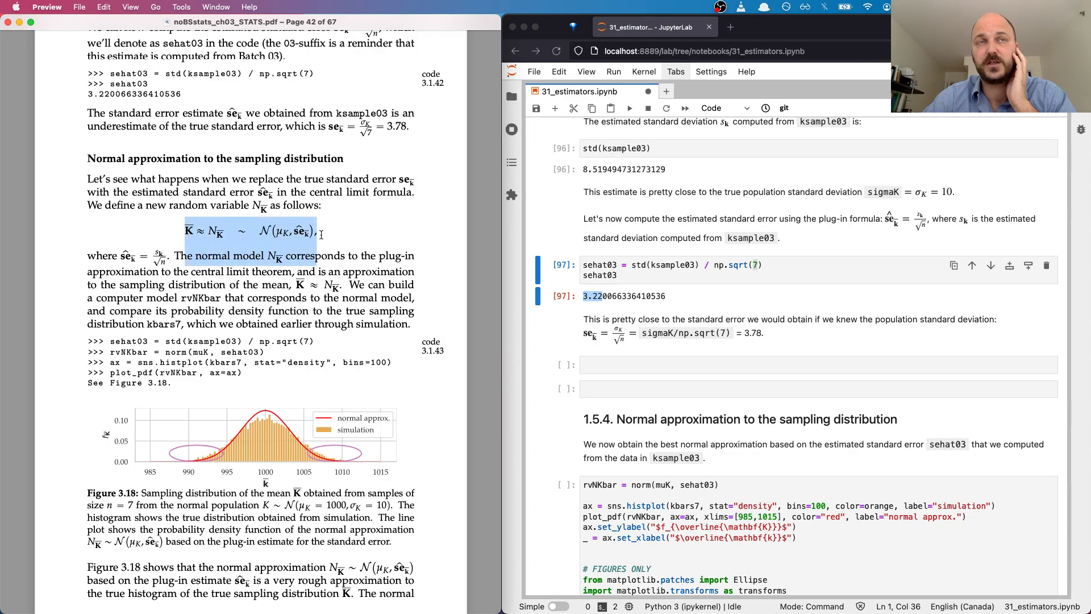
Run cell [98] plotting the red normal-approximation curve and magenta tail ellipses over the orange histogram.
left_click(760, 360)
scroll(760, 361, "down", 10)
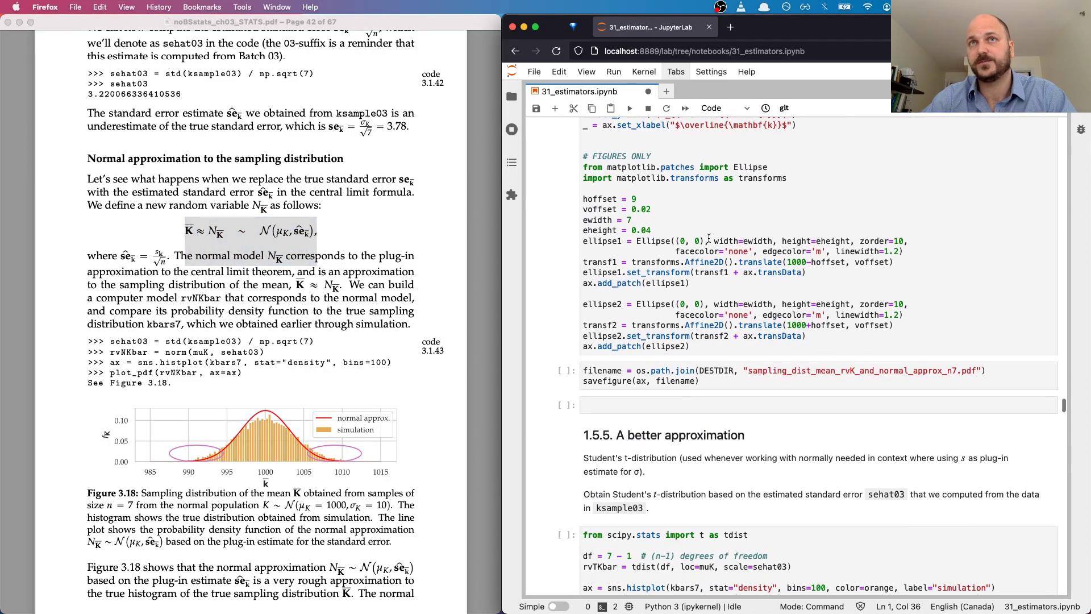
left_click(708, 241)
key("shift+Return")
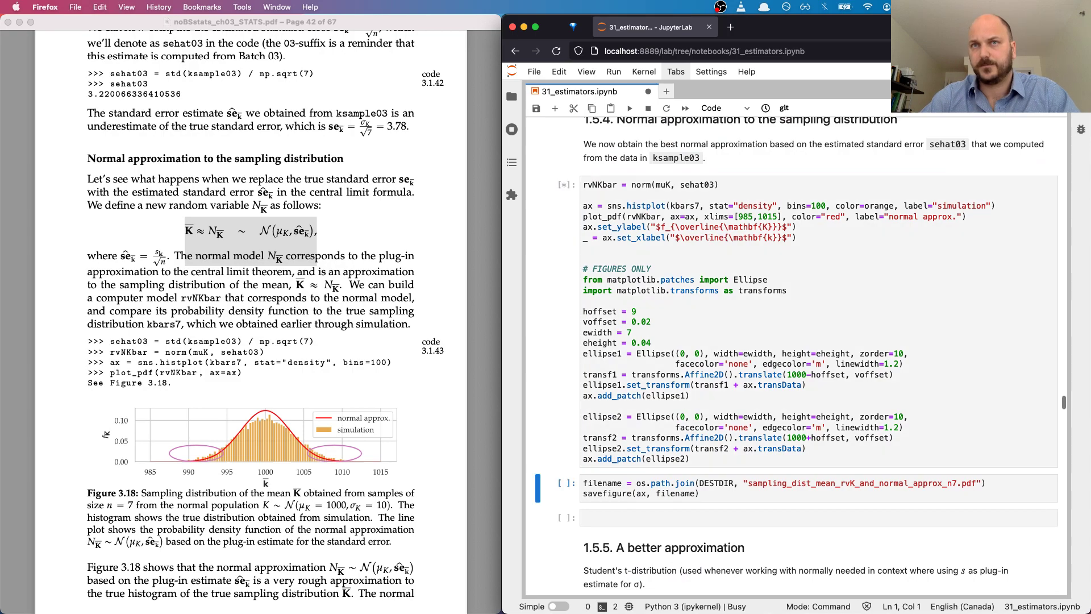
scroll(724, 285, "down", 4)
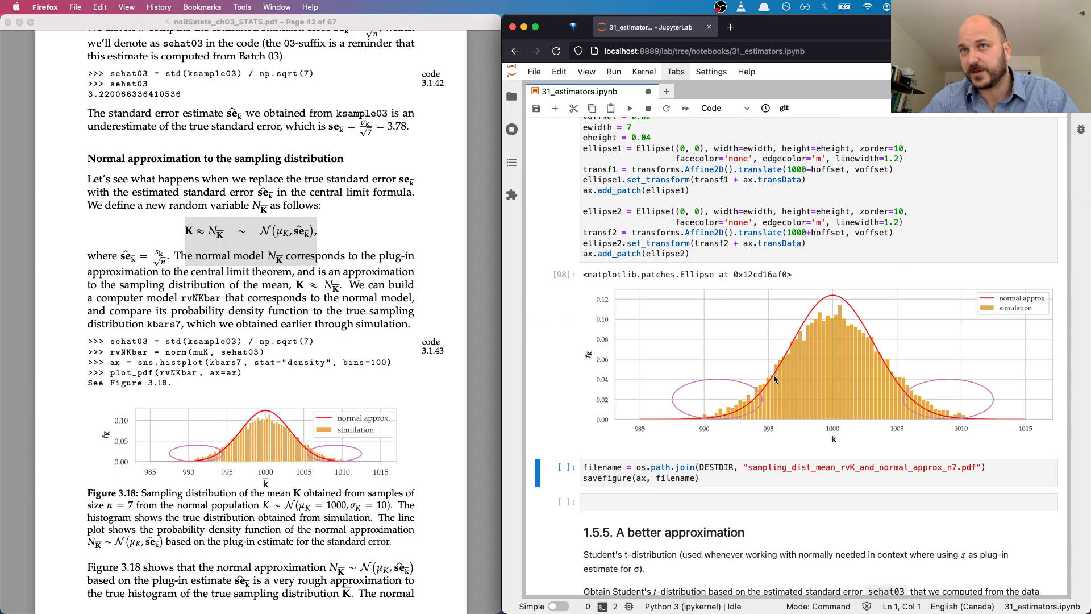
left_click(310, 329)
scroll(307, 325, "up", 5)
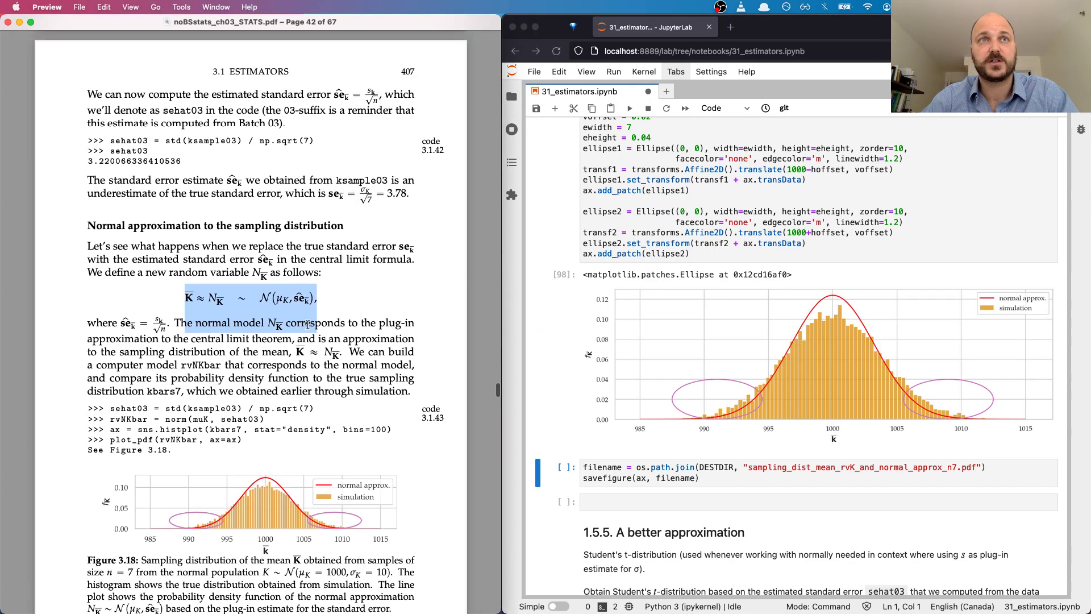
scroll(307, 325, "up", 6)
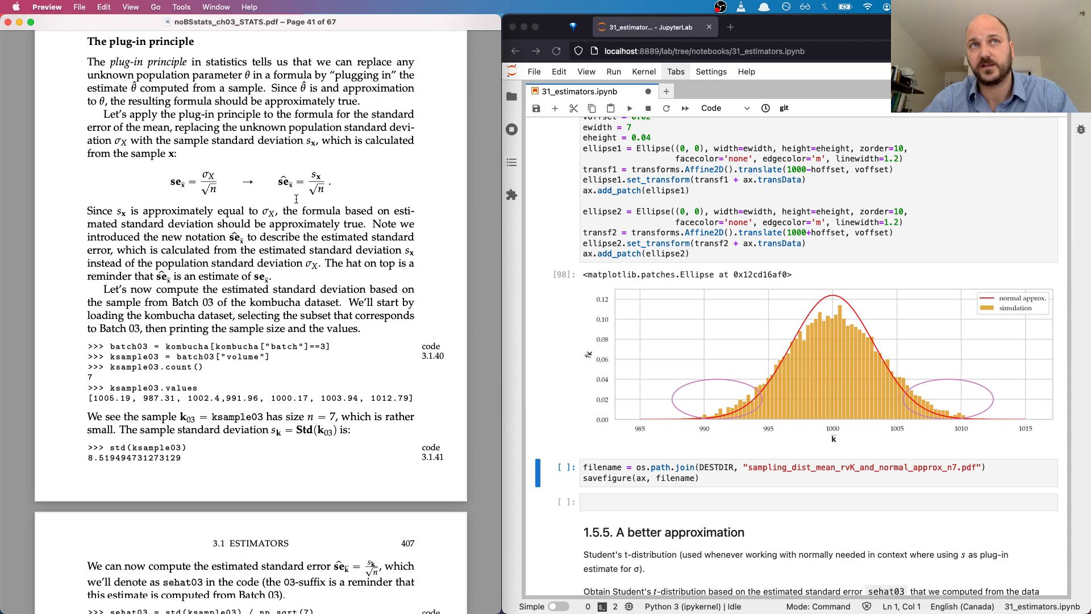
scroll(307, 207, "down", 8)
scroll(306, 207, "down", 2)
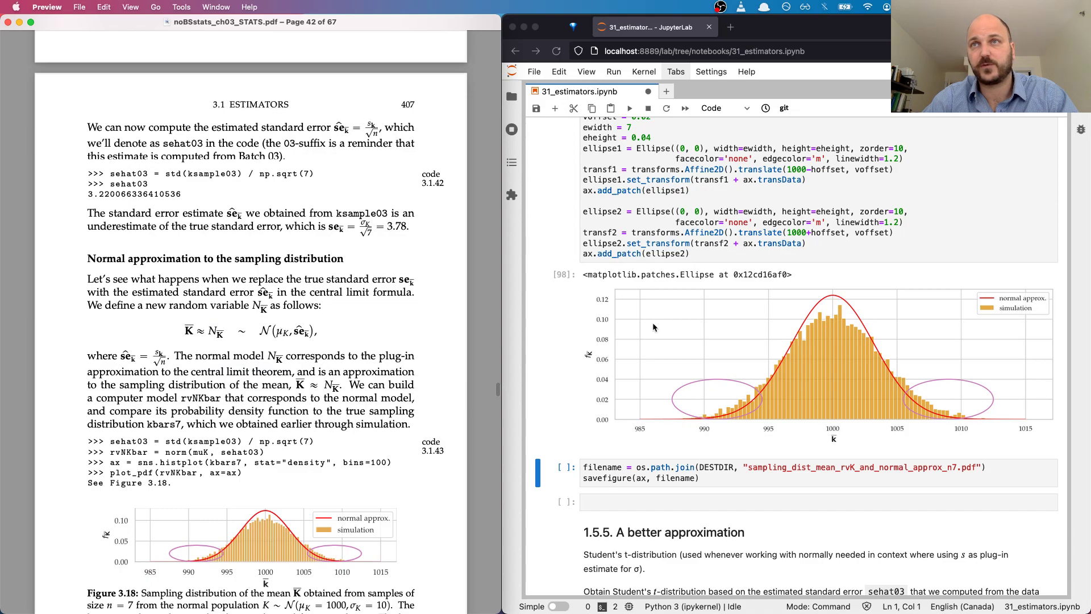
scroll(720, 318, "down", 2)
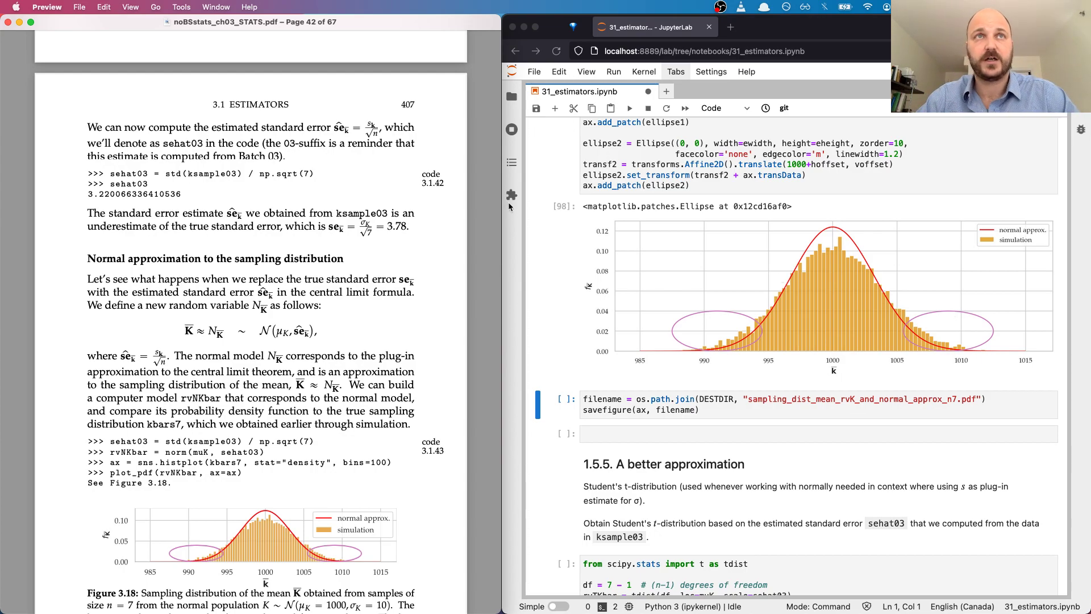
Highlight 3.22 in the sehat03 output against the 3.78 note, then save 31_estimators.ipynb.
scroll(726, 209, "up", 12)
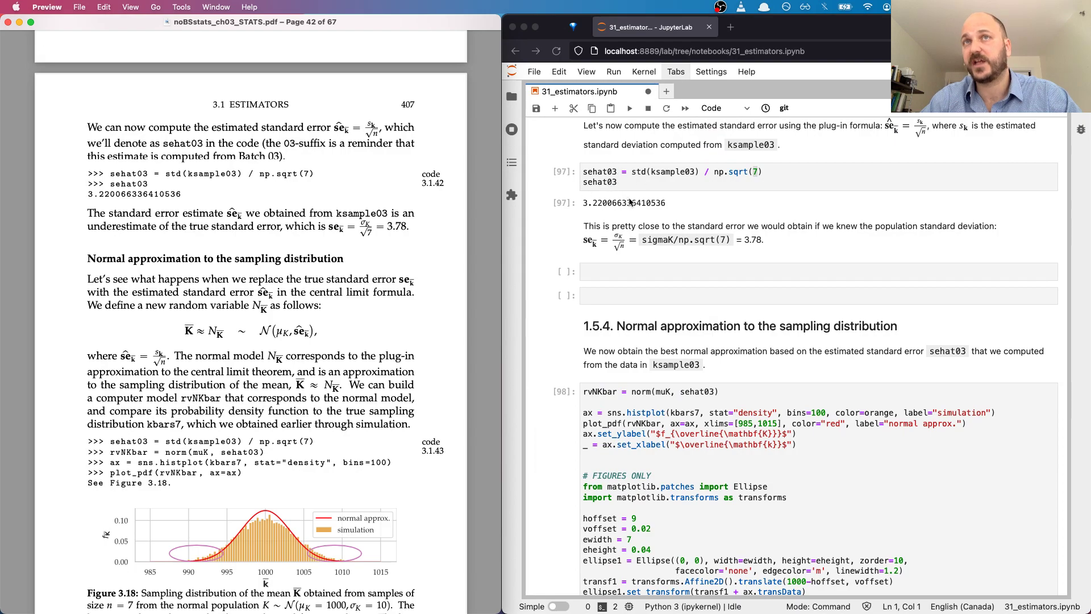
left_click(587, 207)
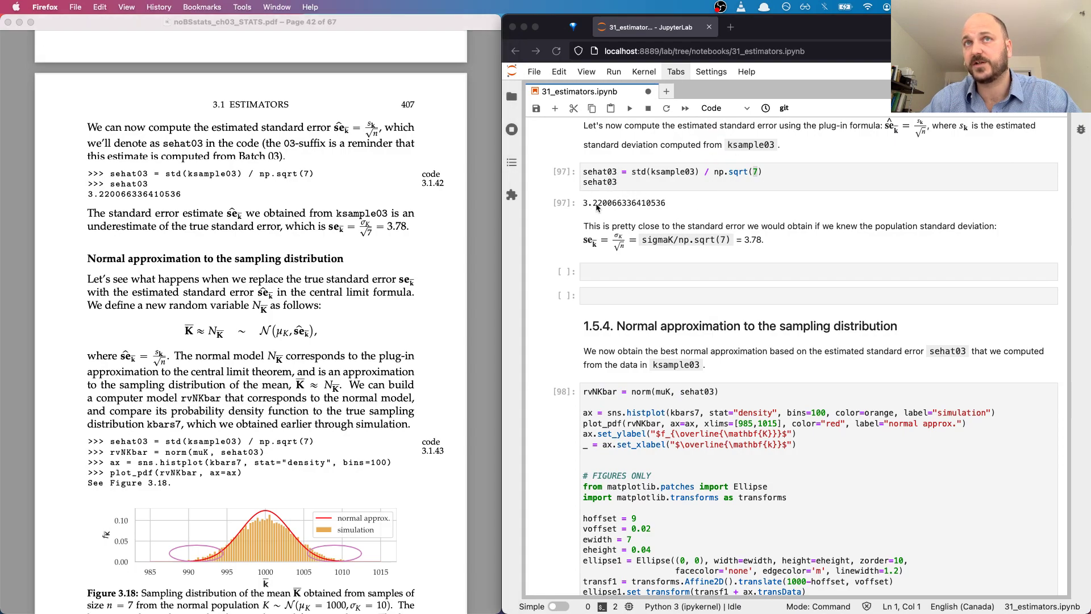
left_click(753, 244)
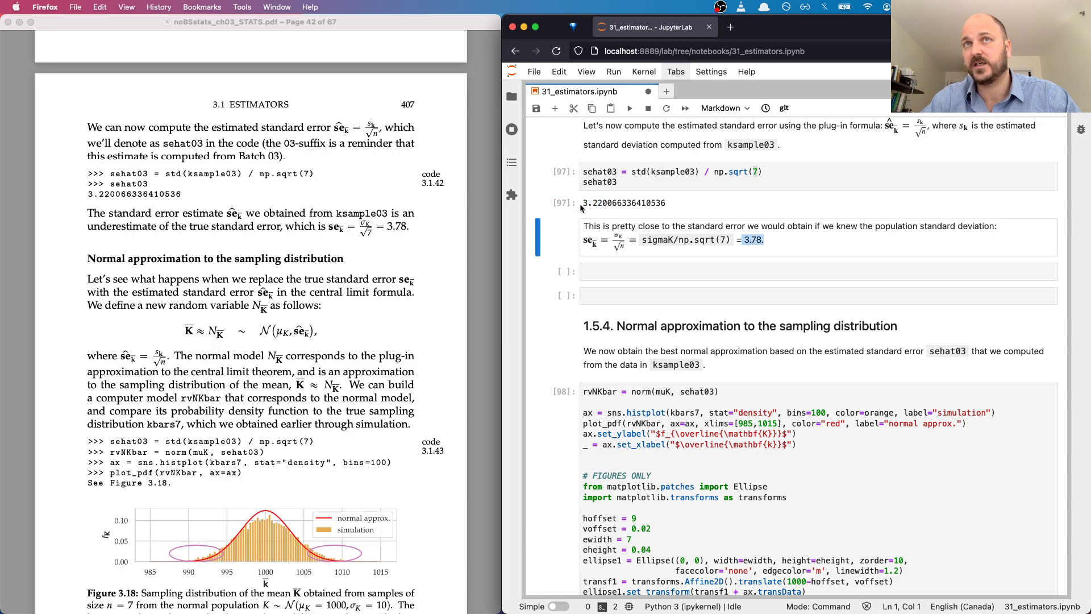
left_click_drag(583, 206, 604, 207)
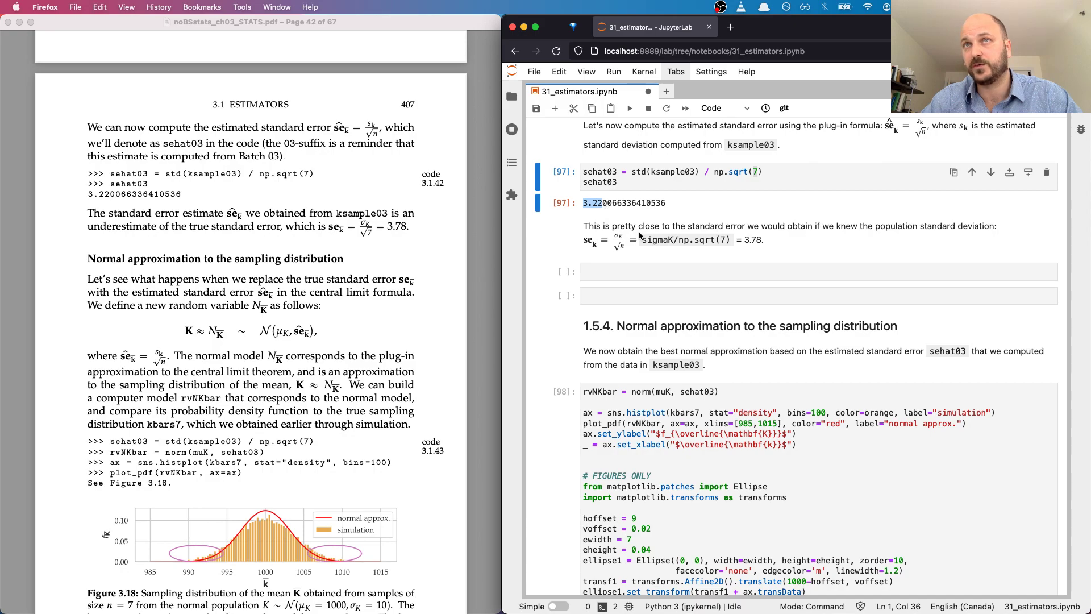
scroll(638, 230, "down", 5)
scroll(639, 234, "down", 3)
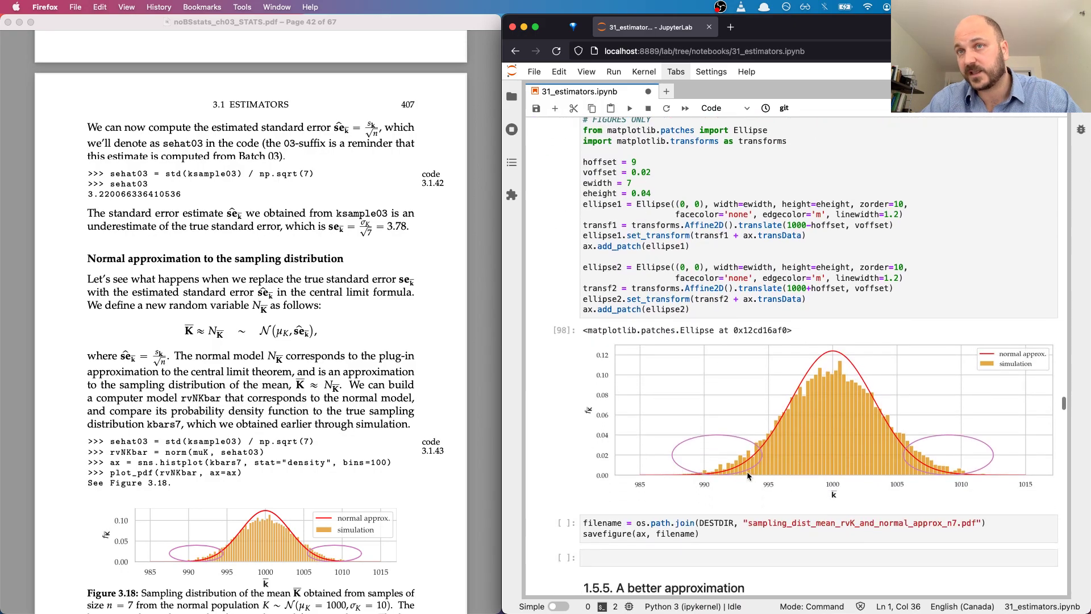
key("super+s")
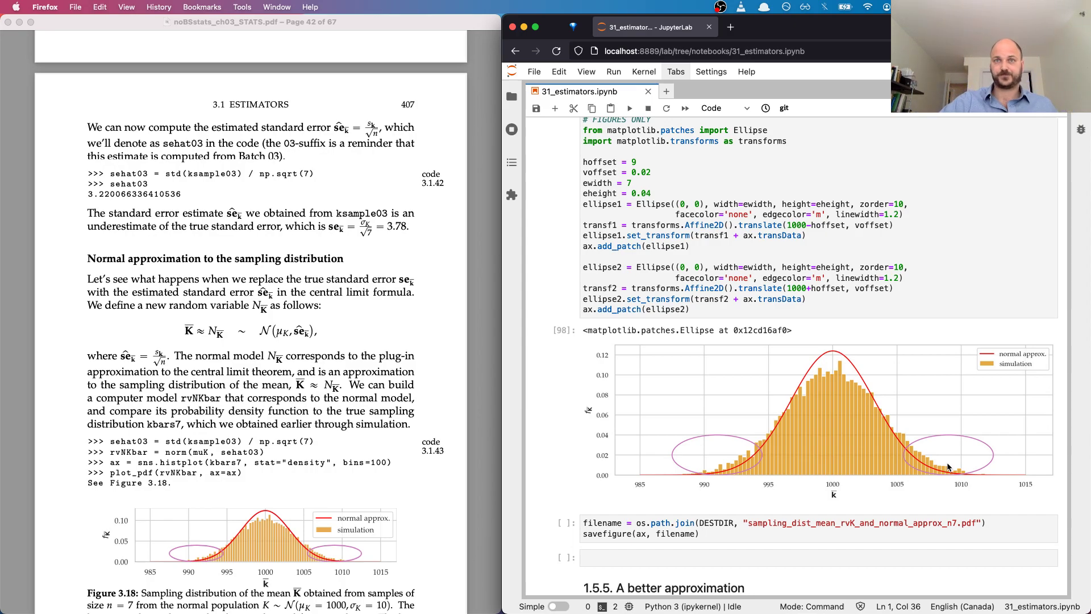
Highlight 'William Gosset' and 1904 on PDF page 43, then bring the notebook to section 1.5.5.
left_click(251, 297)
scroll(250, 293, "down", 5)
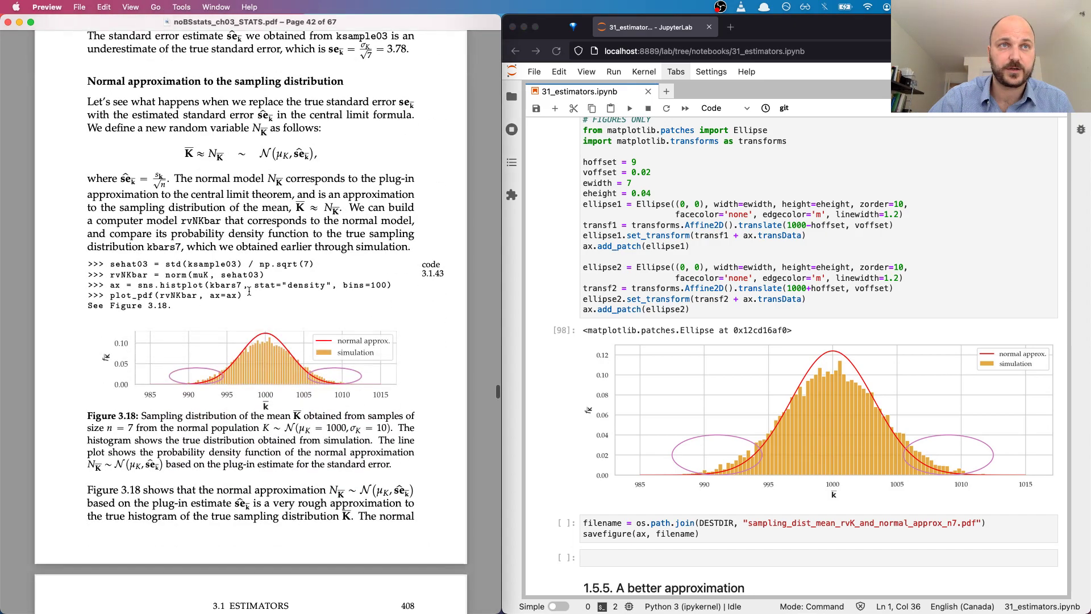
scroll(249, 291, "down", 9)
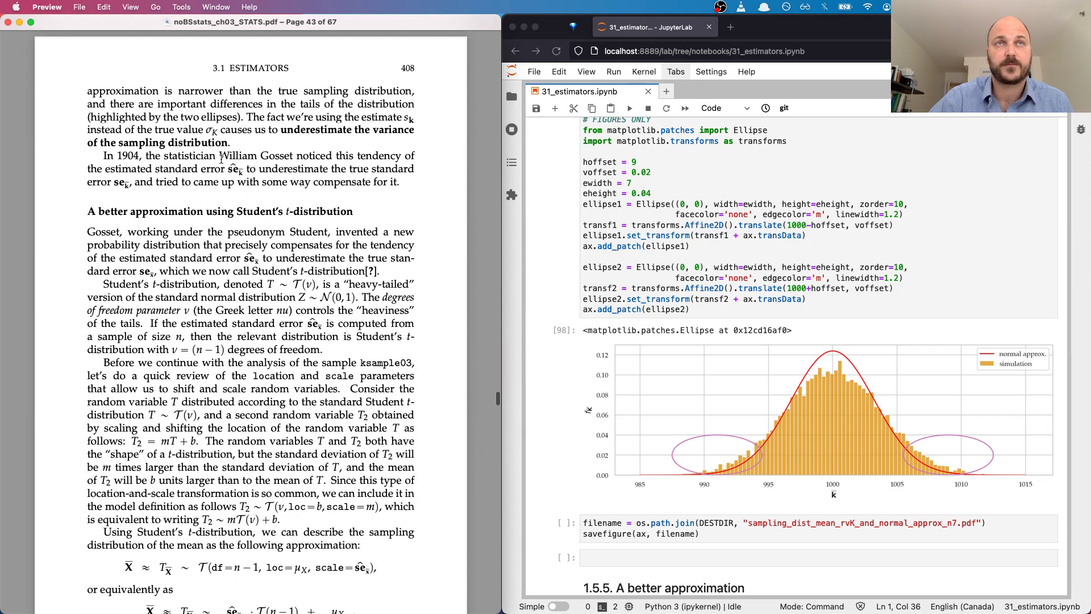
left_click_drag(219, 158, 299, 159)
left_click_drag(116, 155, 140, 157)
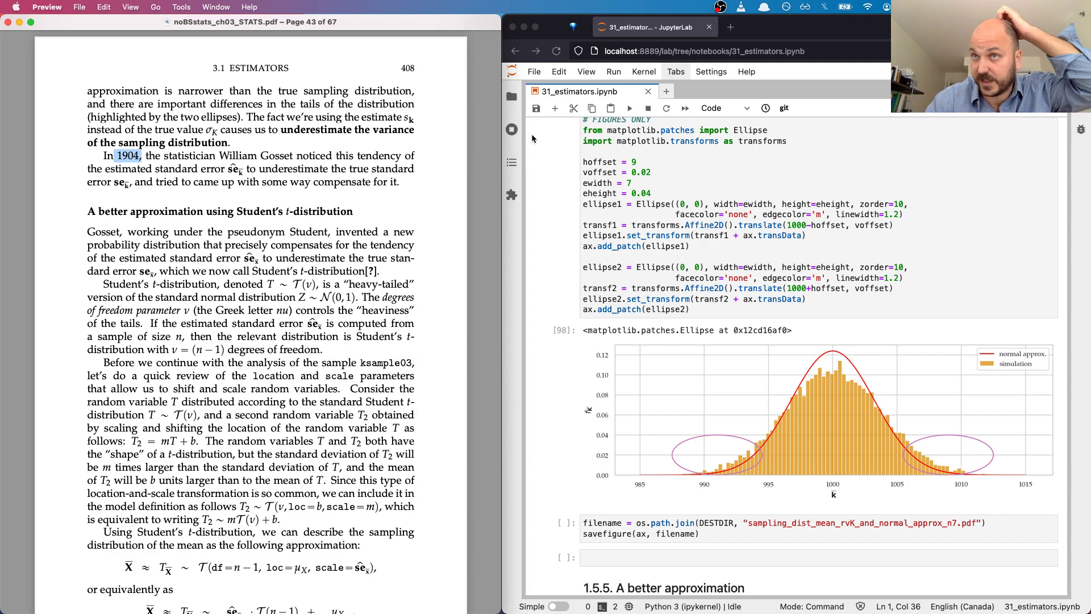
left_click(827, 256)
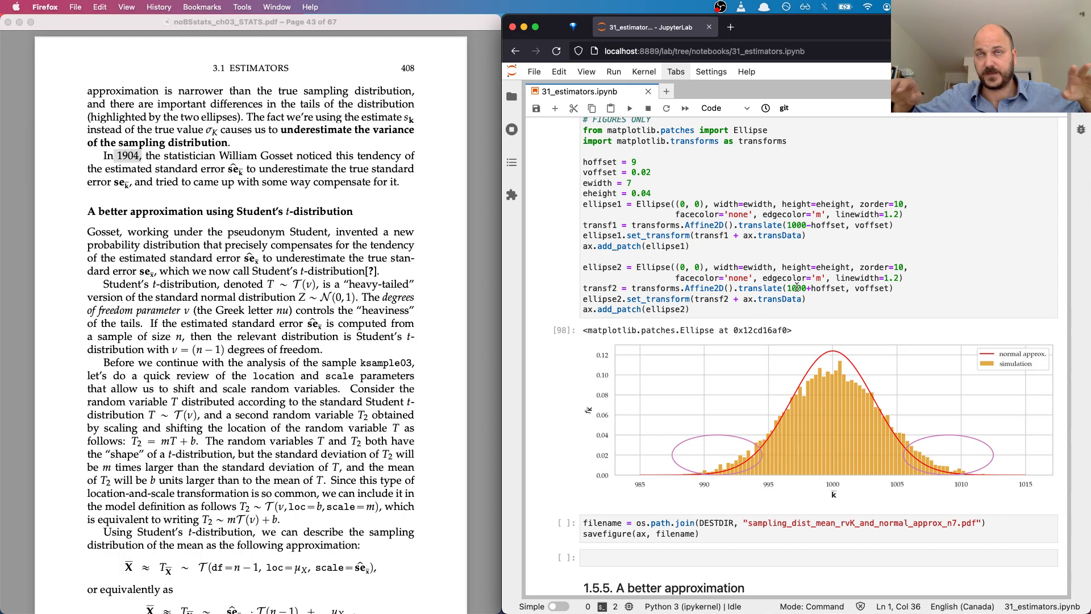
scroll(797, 287, "down", 5)
scroll(797, 287, "down", 6)
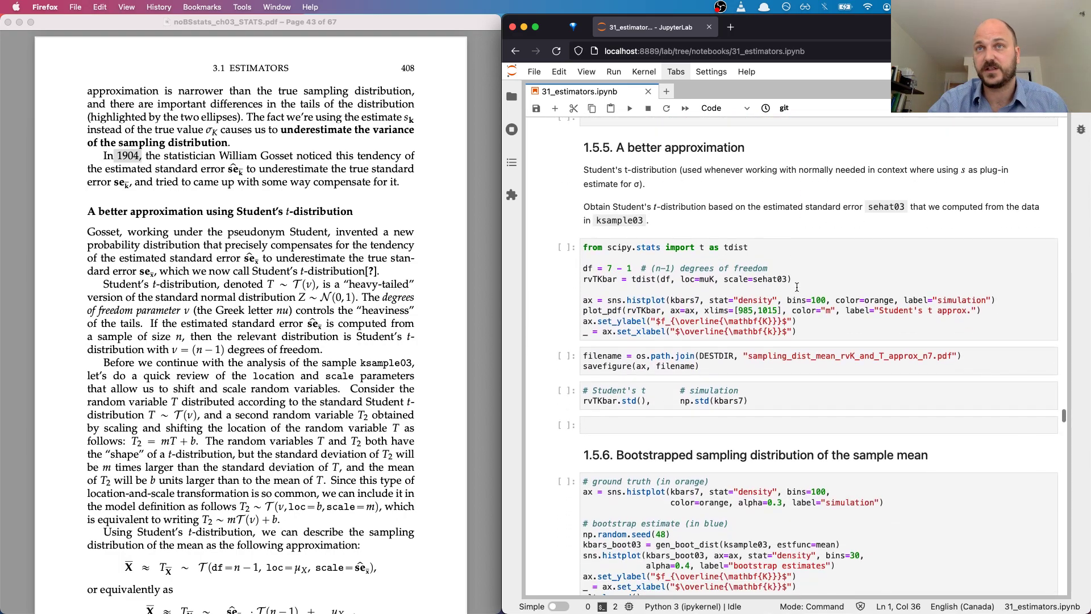
Run the section 1.5.5 cell building the Student's t model rvTKbar with df = 7 − 1 and scale sehat03.
double_click(703, 248)
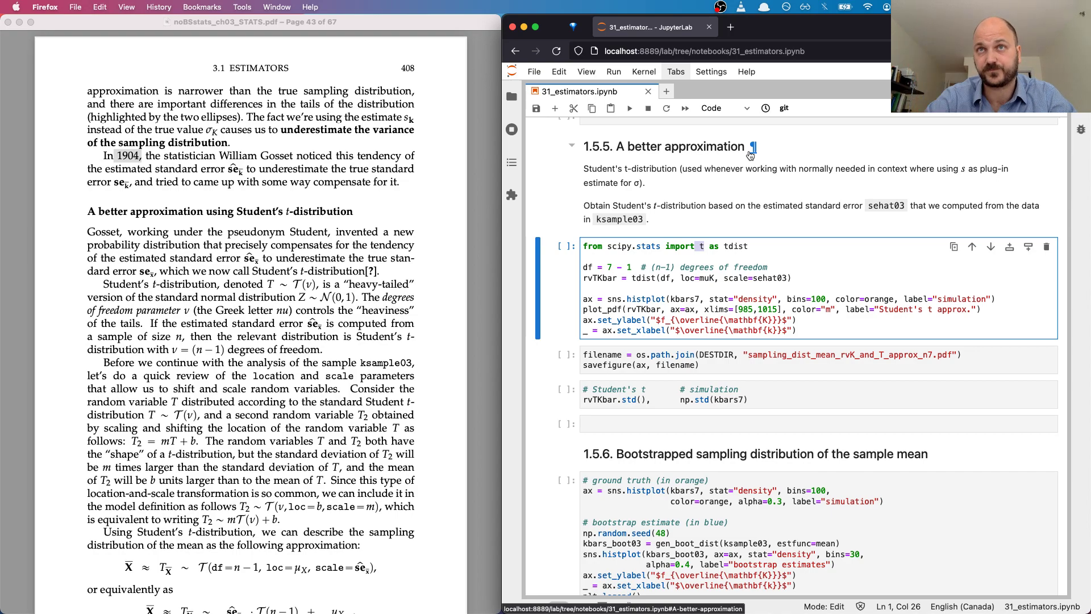
left_click(715, 291)
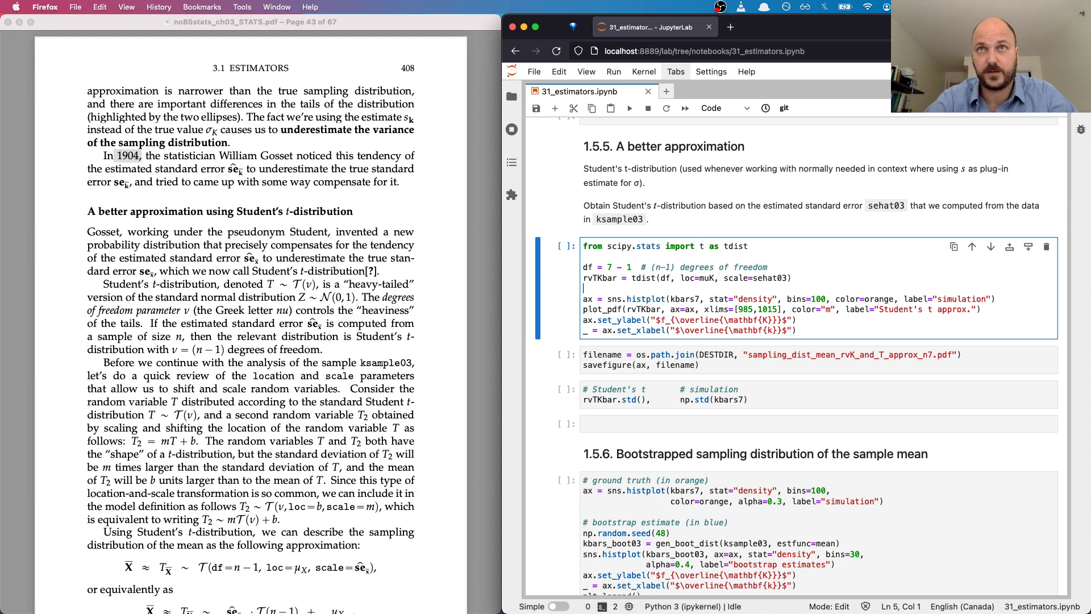
key("shift+Return")
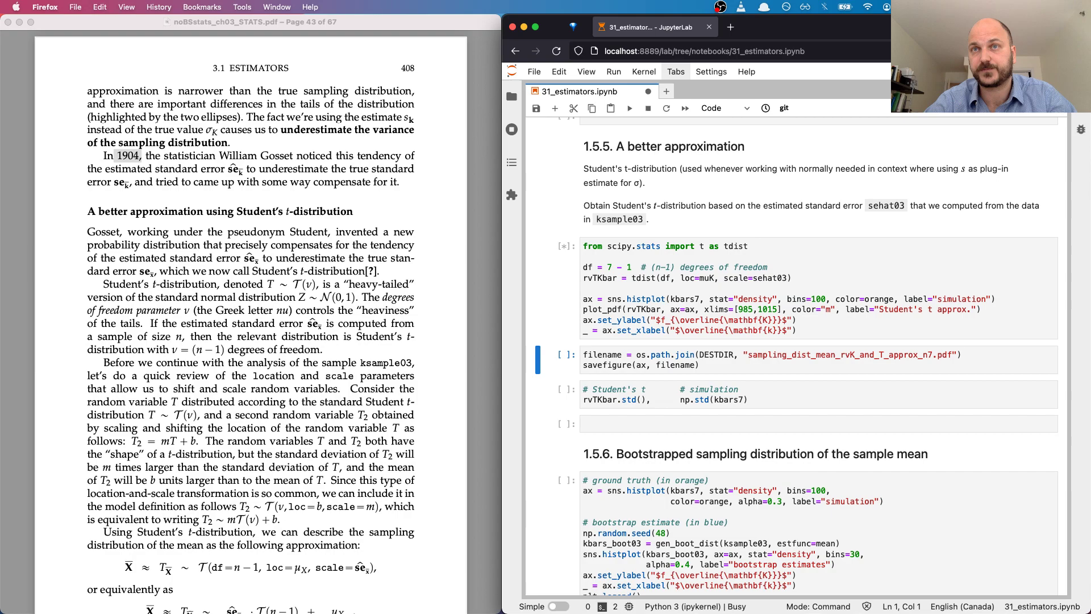
Compare cell [99]'s Student's t curve with the normal-approximation plot and save the notebook.
scroll(716, 296, "up", 2)
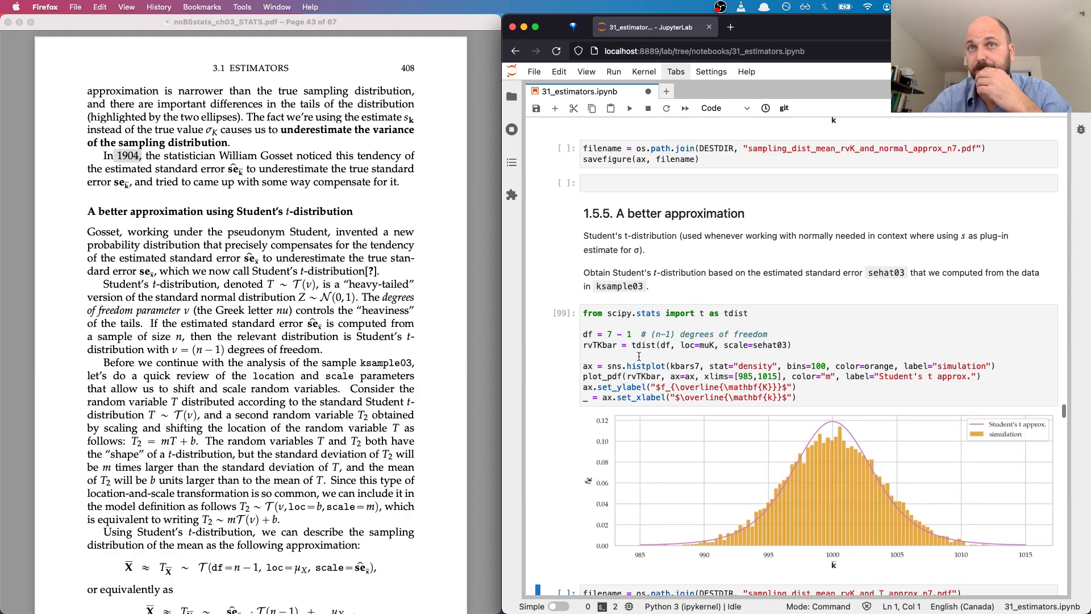
double_click(787, 345)
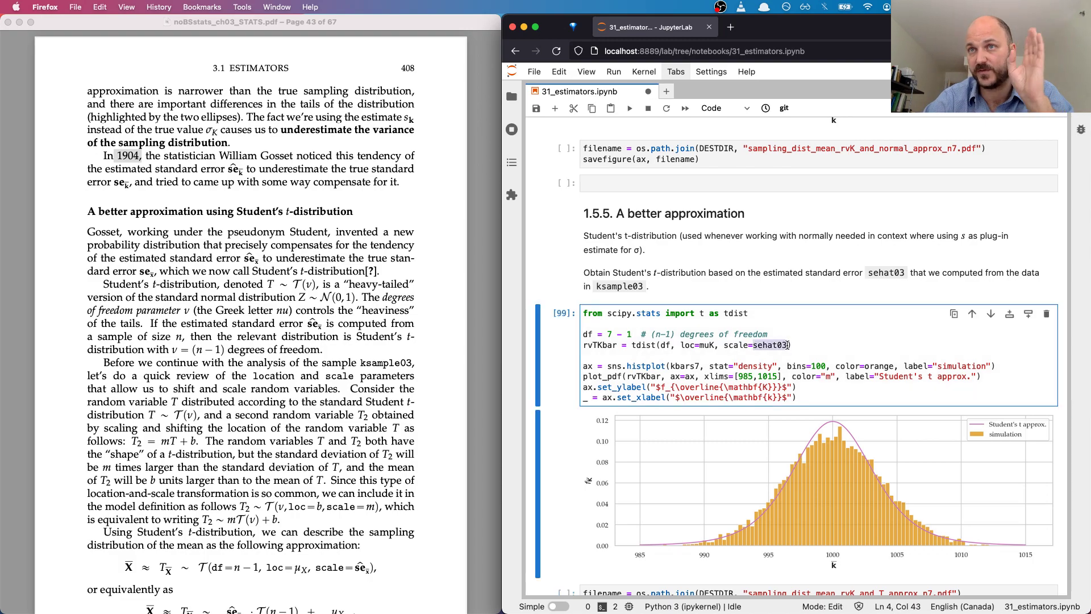
scroll(787, 345, "down", 3)
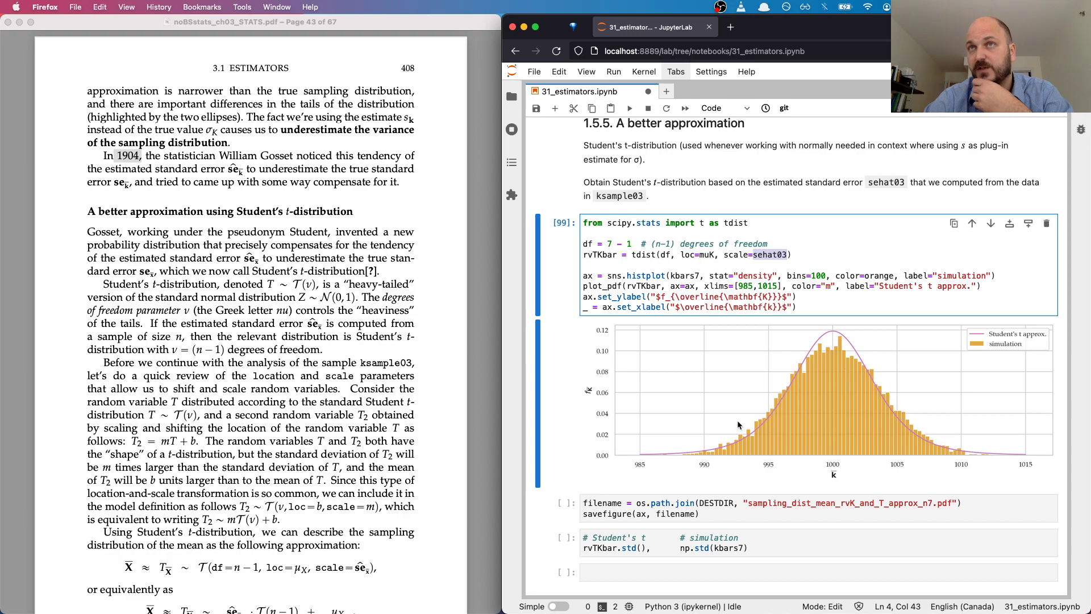
scroll(738, 421, "up", 13)
scroll(738, 421, "up", 3)
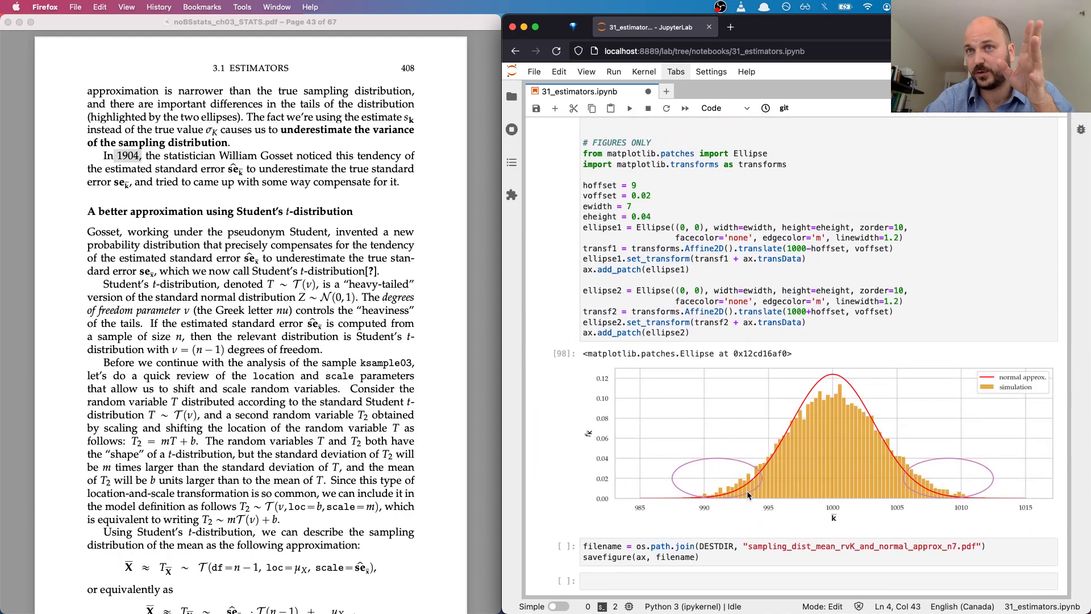
scroll(744, 488, "down", 13)
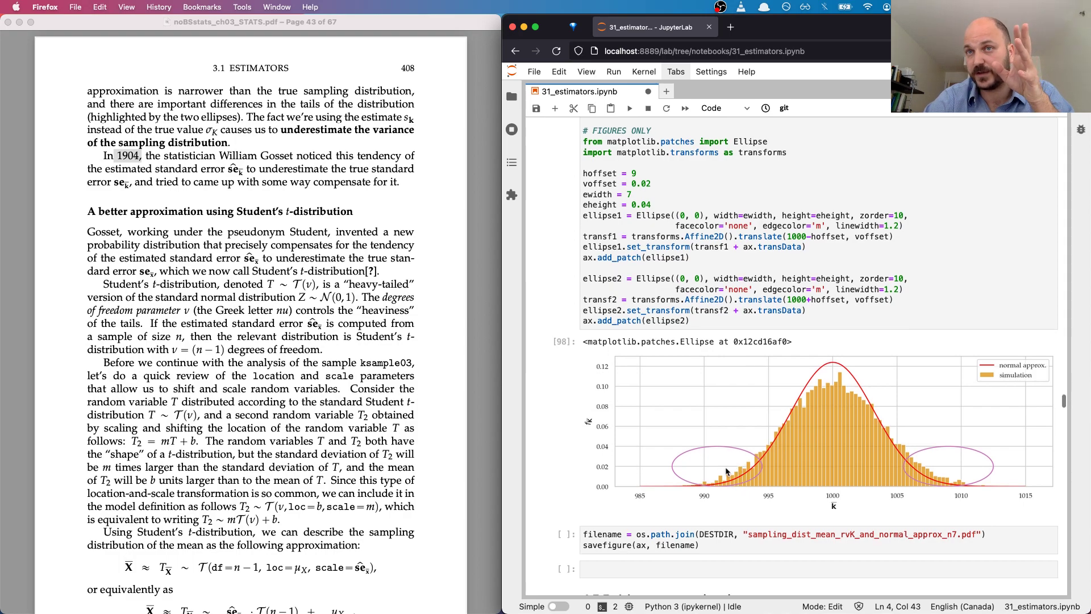
key("ctrl+Return")
key("super+s")
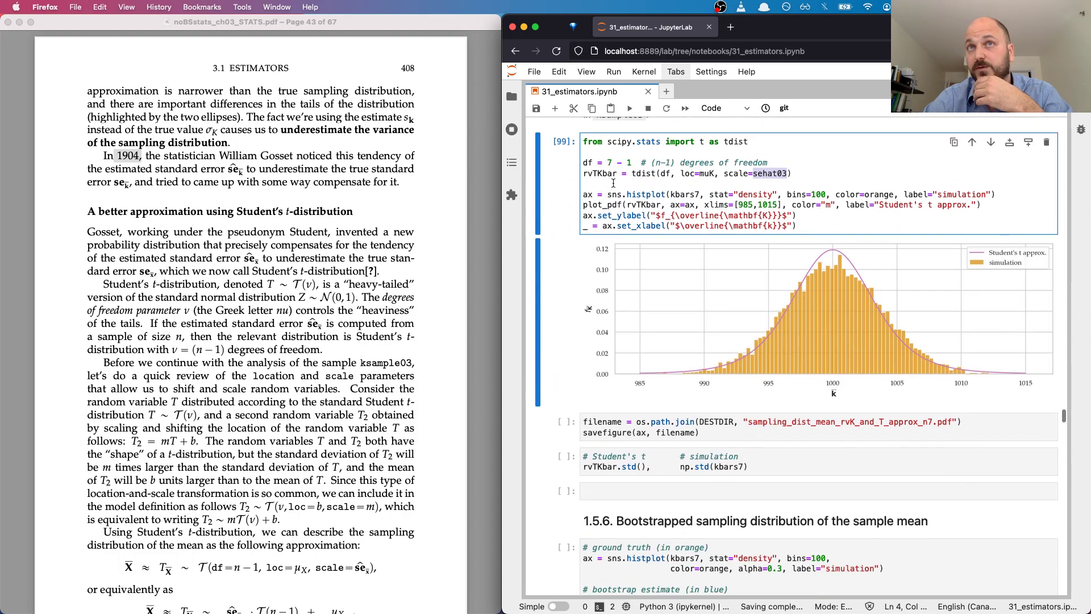
double_click(651, 175)
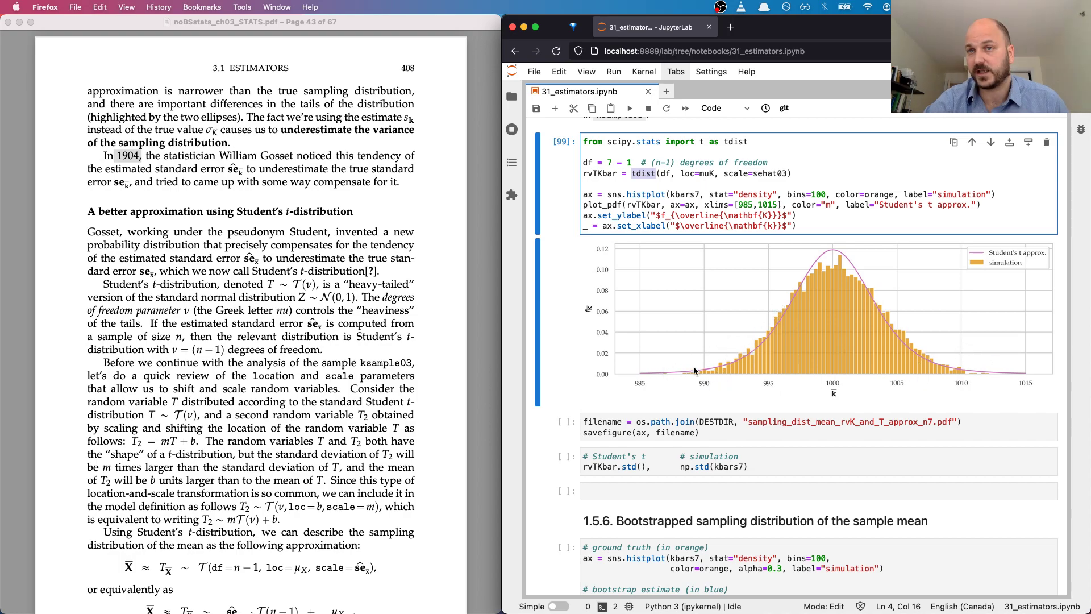
Run the figure-saving cell [100] and the std comparison cell [101].
key("Down")
key("Down")
key("Down")
key("Down")
key("Down")
key("Down")
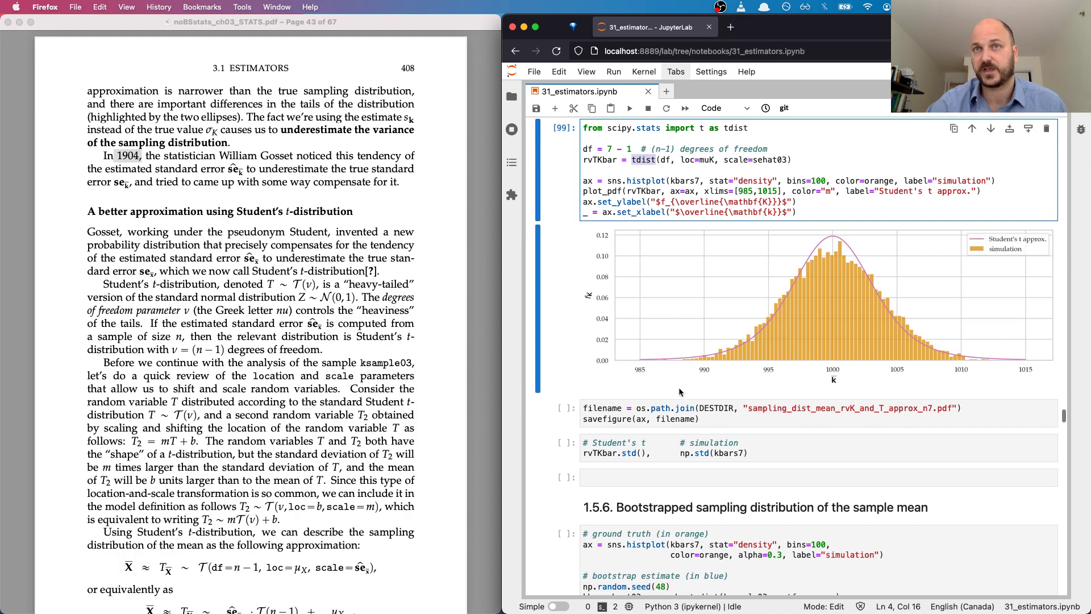
key("shift+Return")
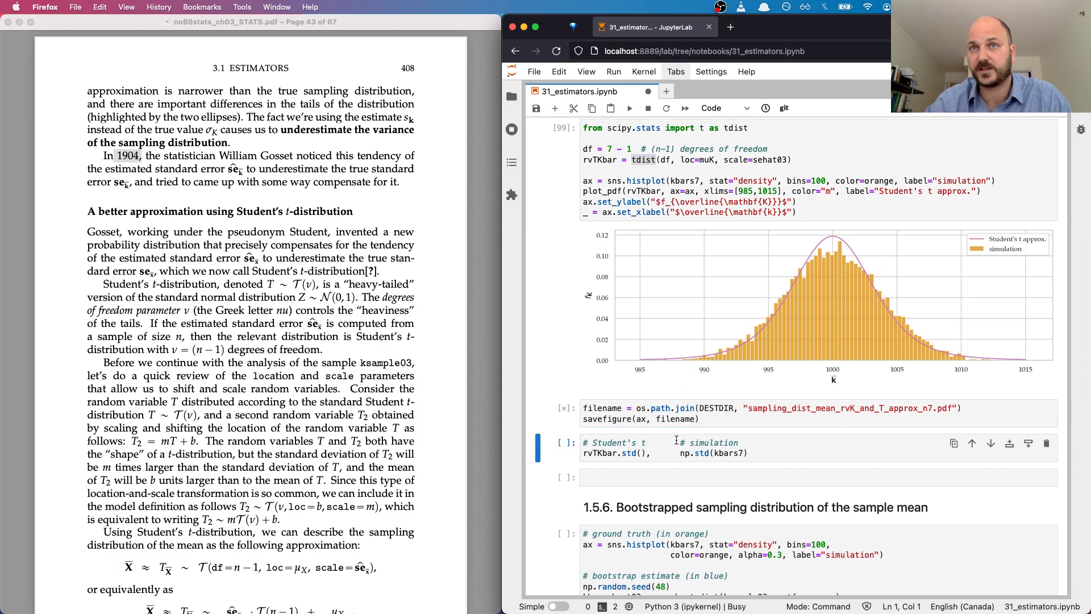
key("shift+Return")
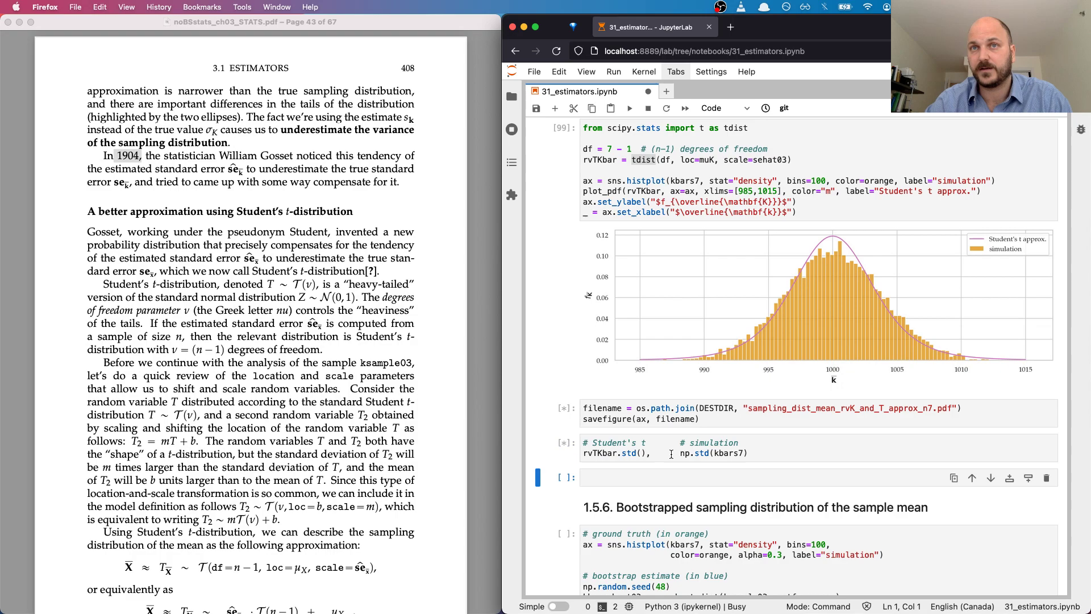
Highlight np.std(kbars7) (3.81) and rvTKbar.std() (3.94) in cell [101] to compare them.
left_click(671, 453)
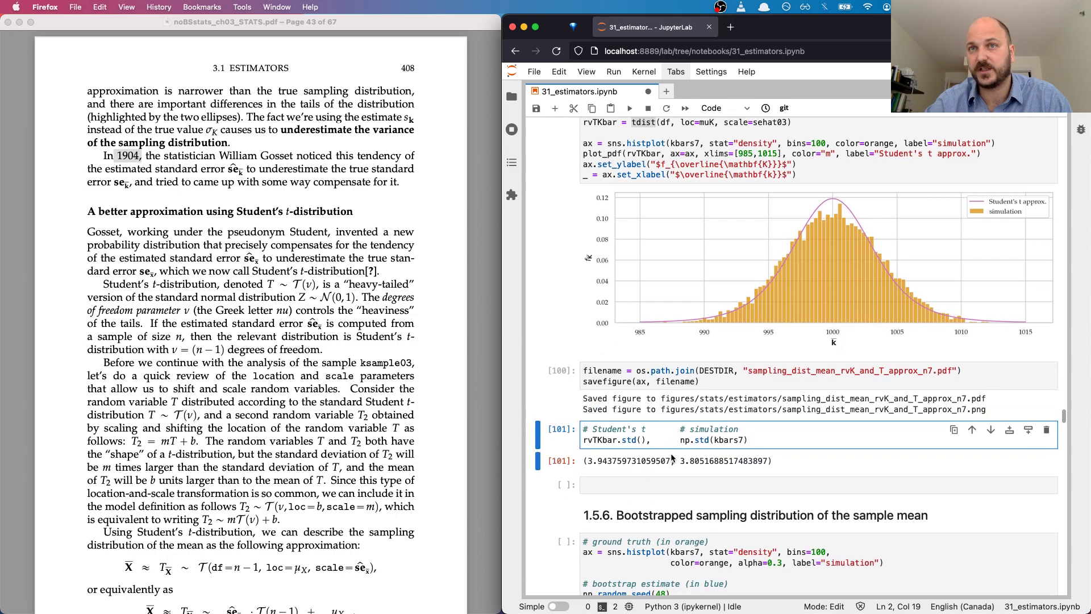
scroll(671, 453, "down", 1)
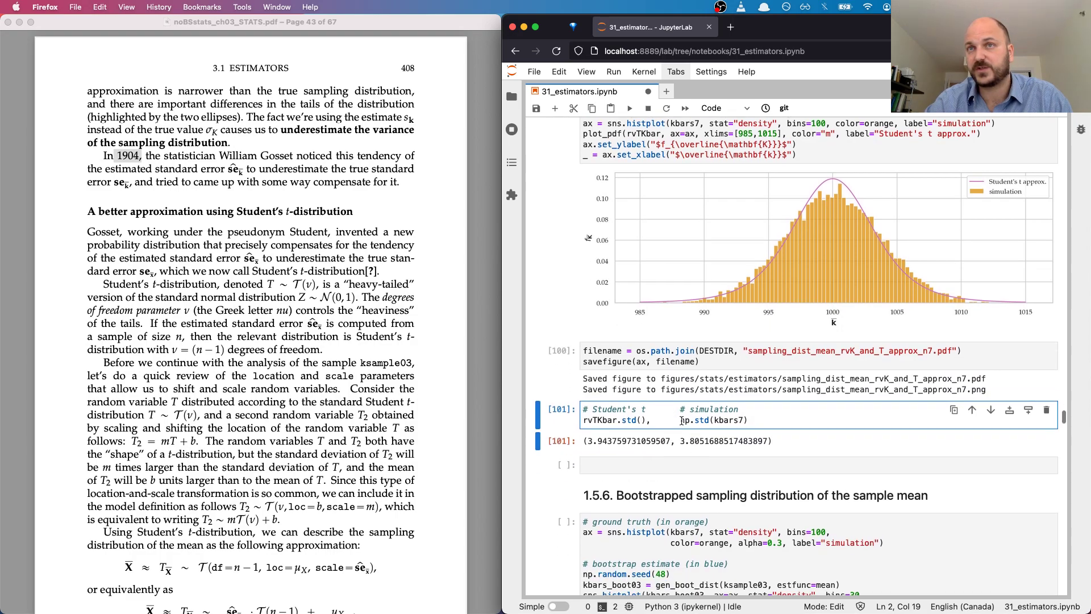
left_click_drag(681, 421, 750, 419)
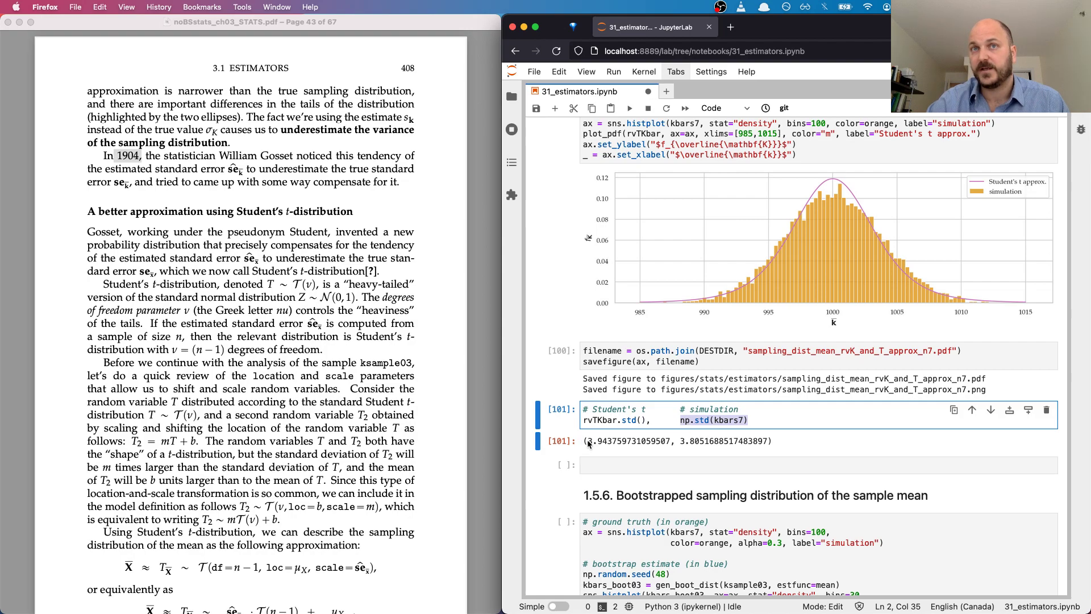
left_click_drag(583, 420, 646, 420)
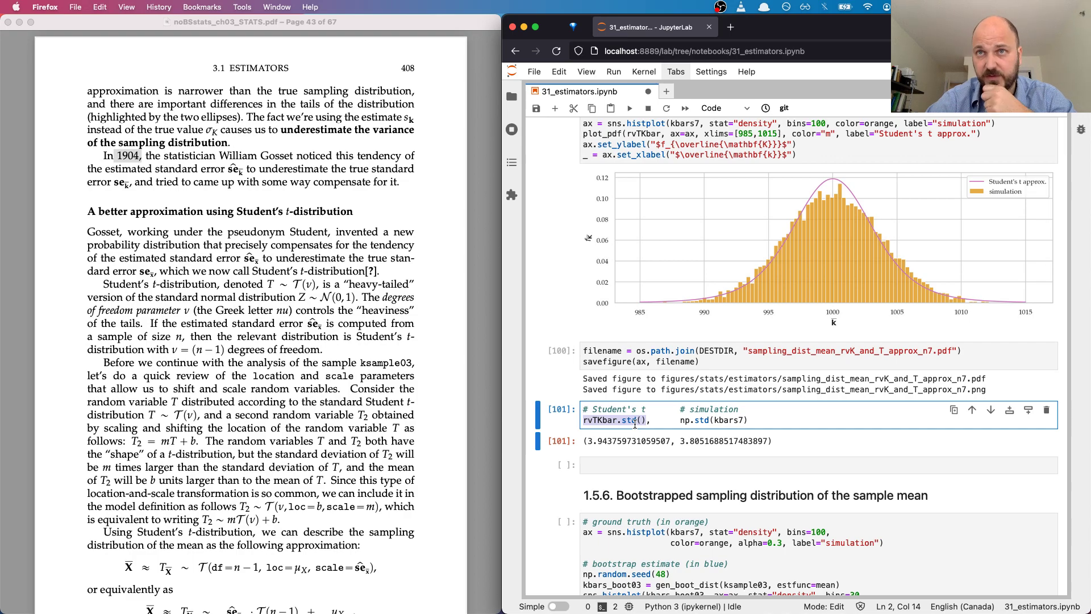
scroll(635, 426, "down", 1)
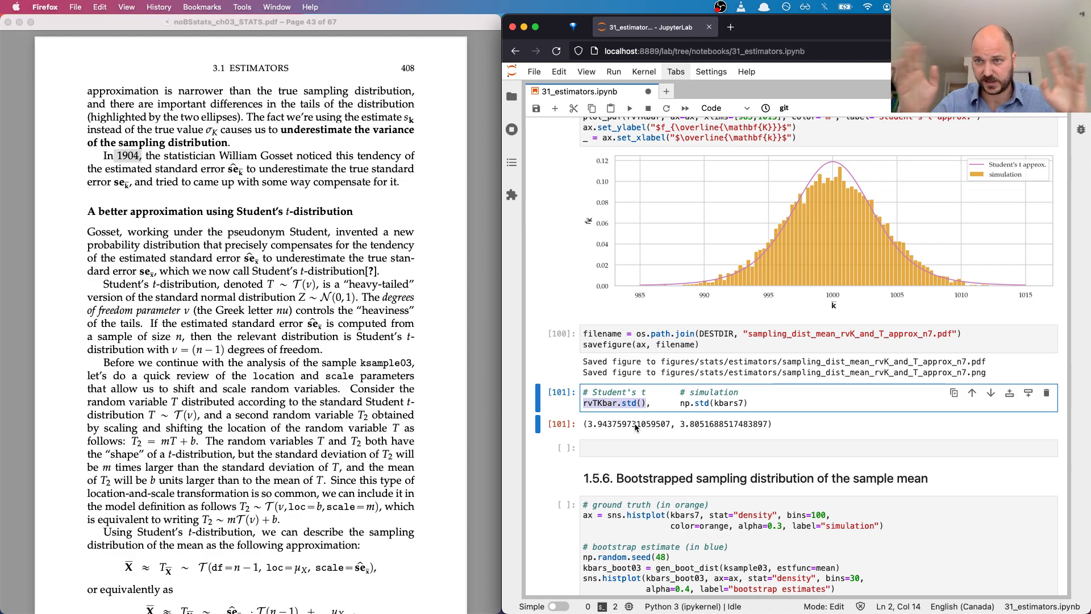
scroll(636, 427, "down", 3)
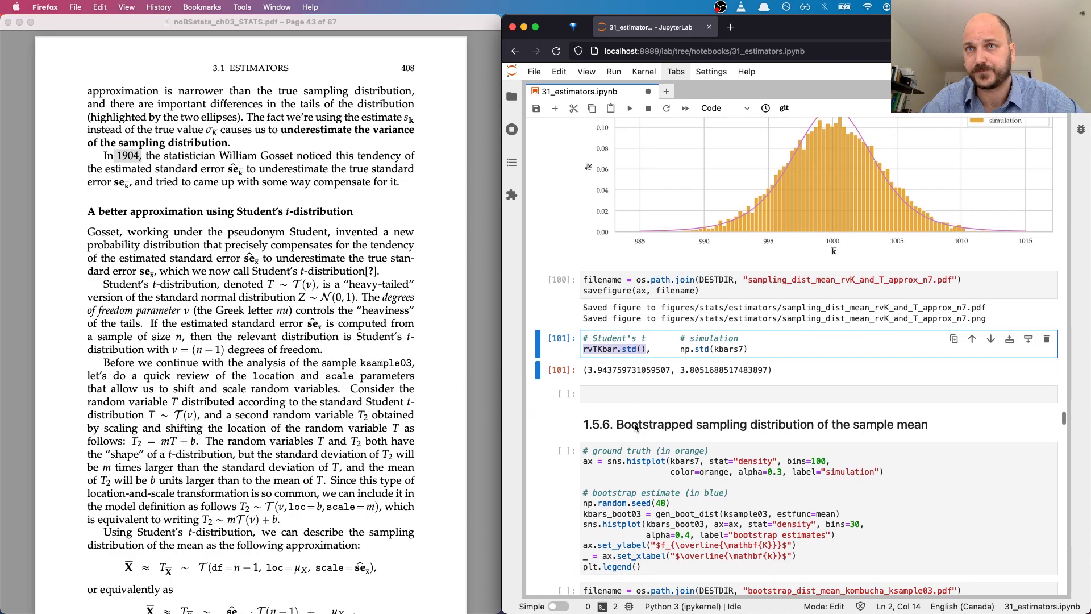
scroll(711, 355, "up", 5)
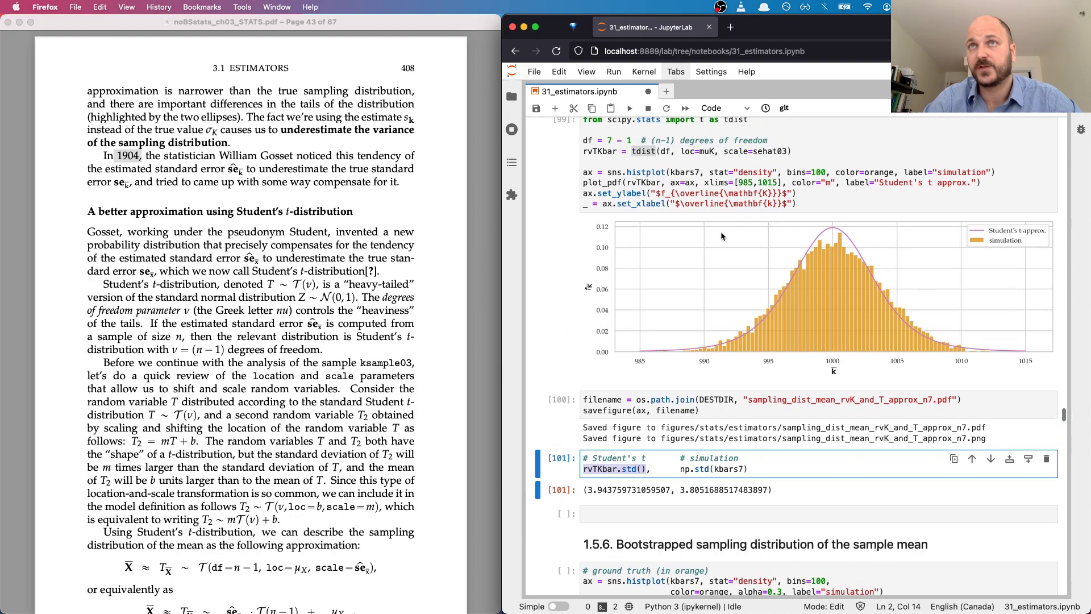
In the textbook PDF, highlight the X̄, T and df parts of the approximation formula.
scroll(822, 274, "up", 1)
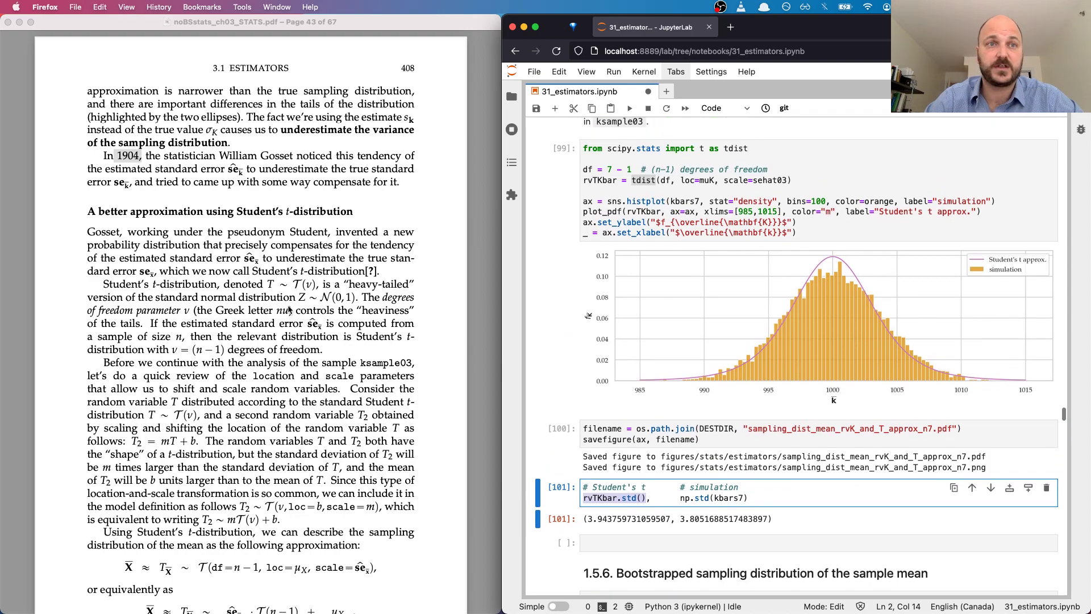
left_click(267, 333)
scroll(267, 334, "down", 8)
scroll(267, 334, "down", 1)
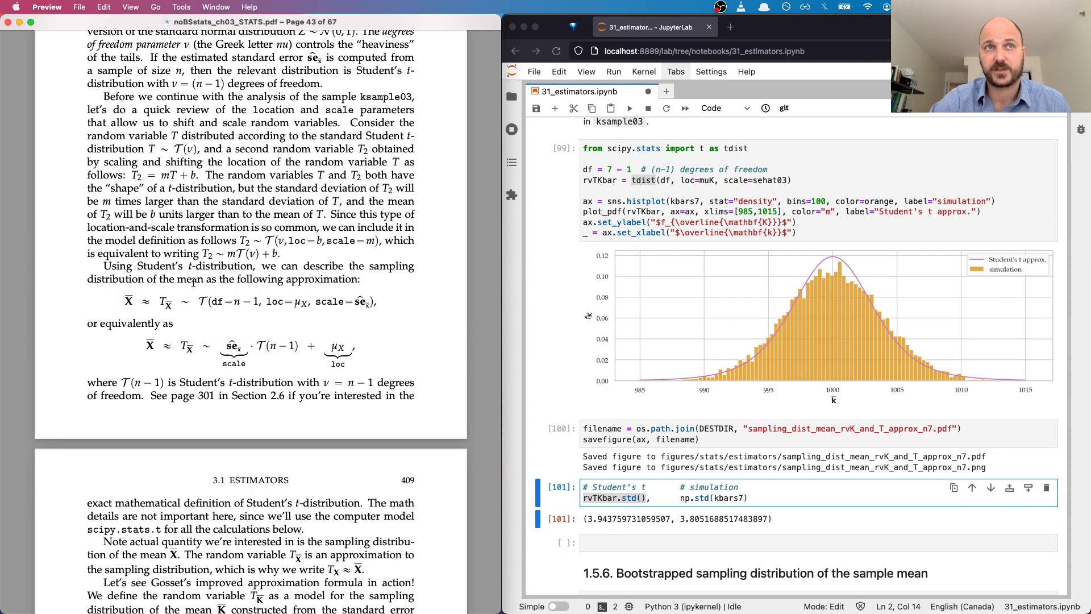
left_click_drag(126, 299, 129, 300)
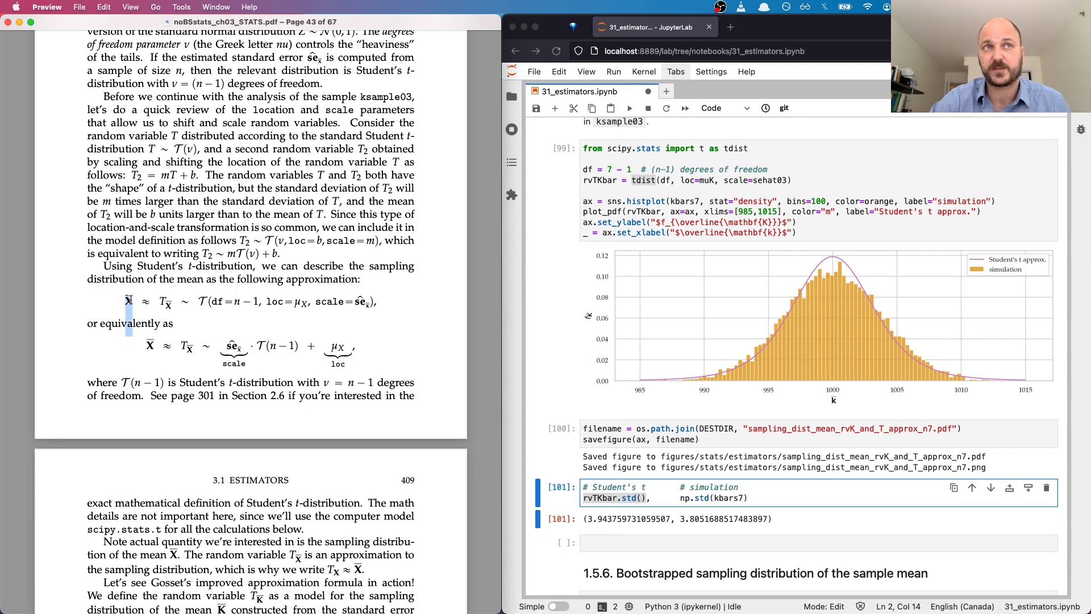
left_click_drag(191, 311, 211, 300)
left_click(248, 300)
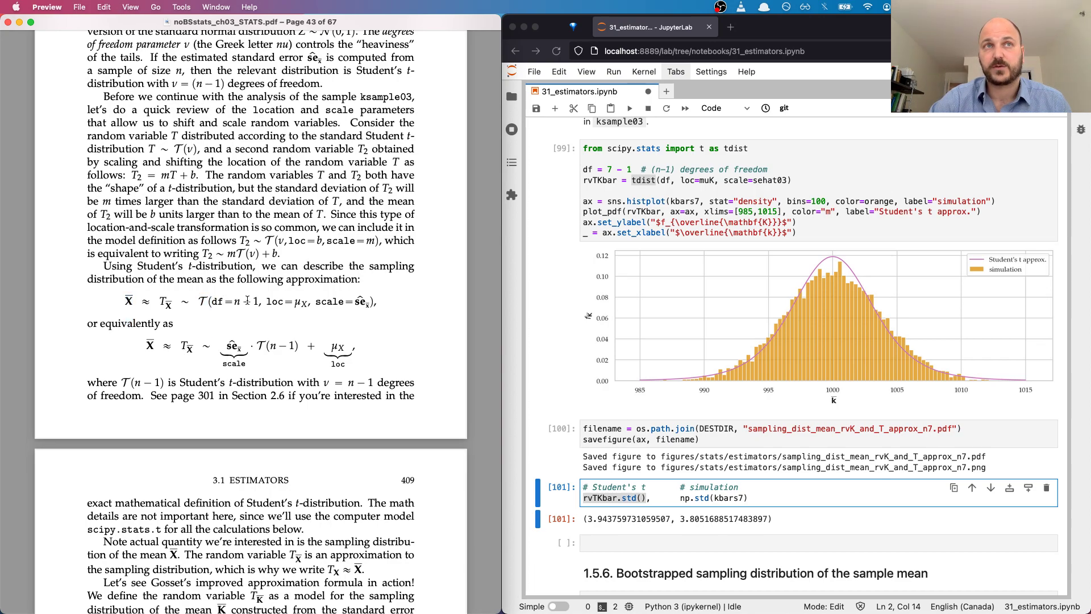
left_click_drag(211, 302, 226, 303)
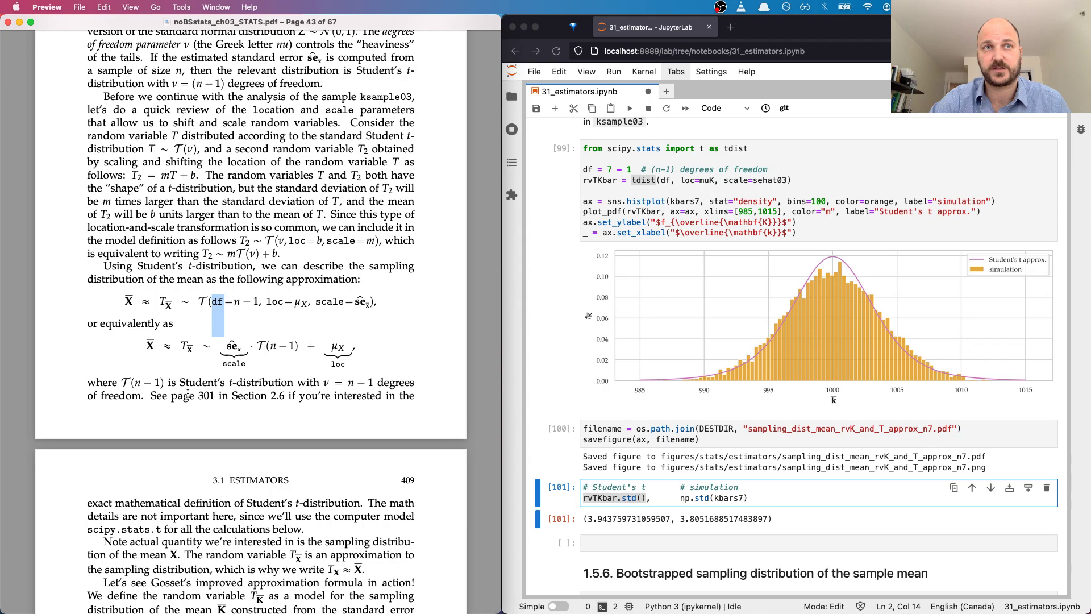
Highlight the n − 1 degrees of freedom, the μX location and the standard-error scale.
scroll(272, 367, "down", 2)
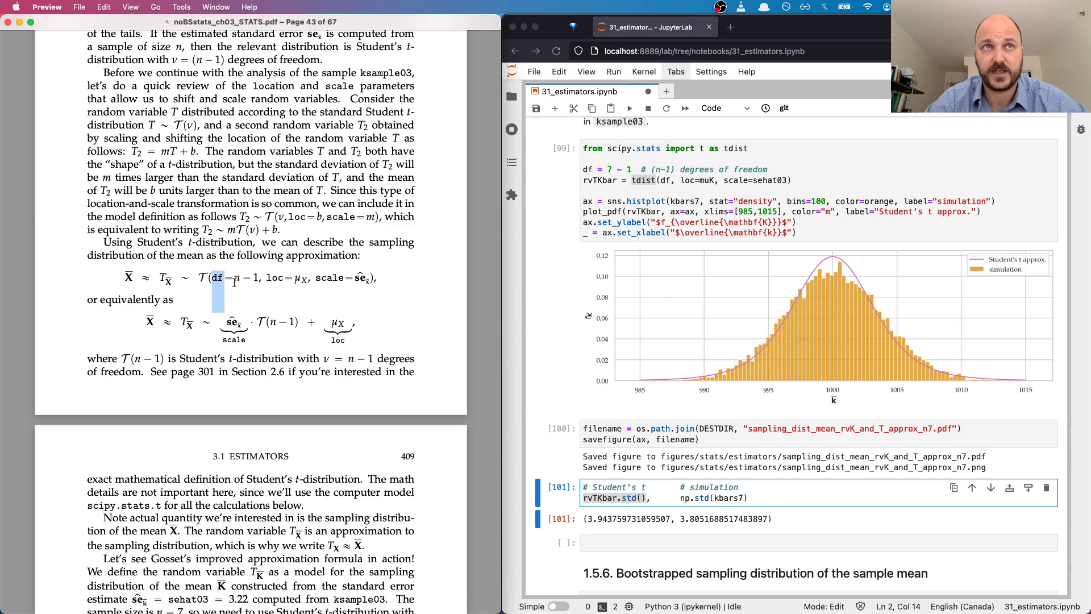
left_click_drag(234, 281, 259, 281)
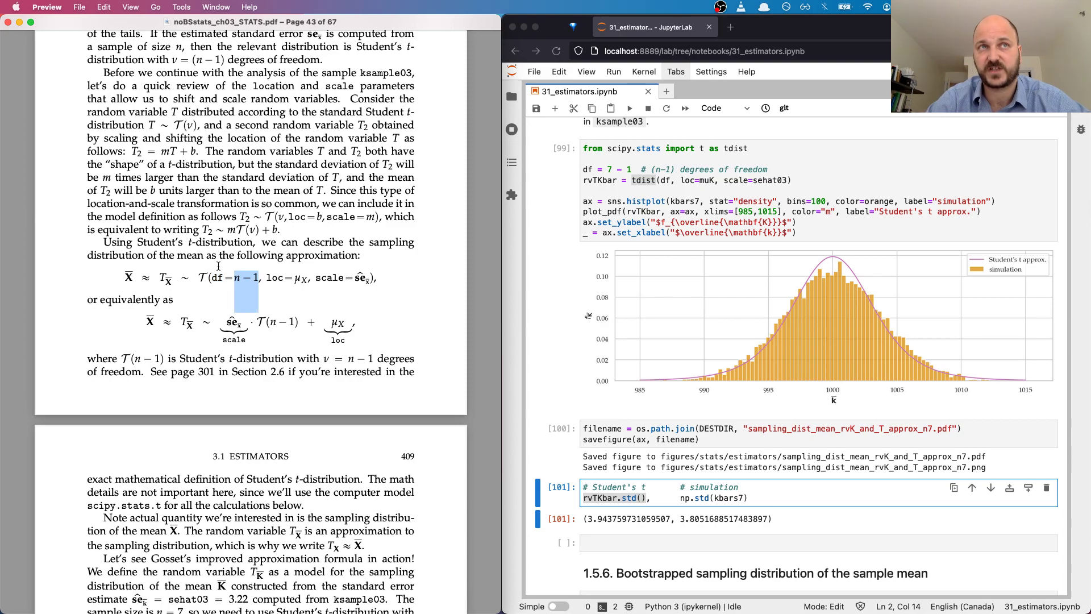
left_click(323, 274)
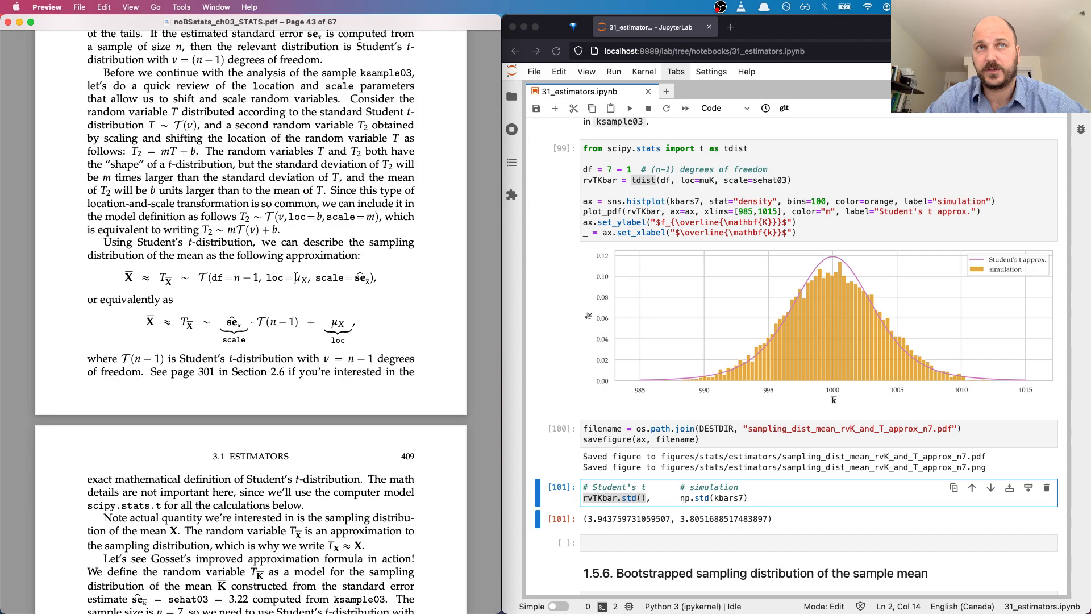
left_click_drag(294, 277, 368, 279)
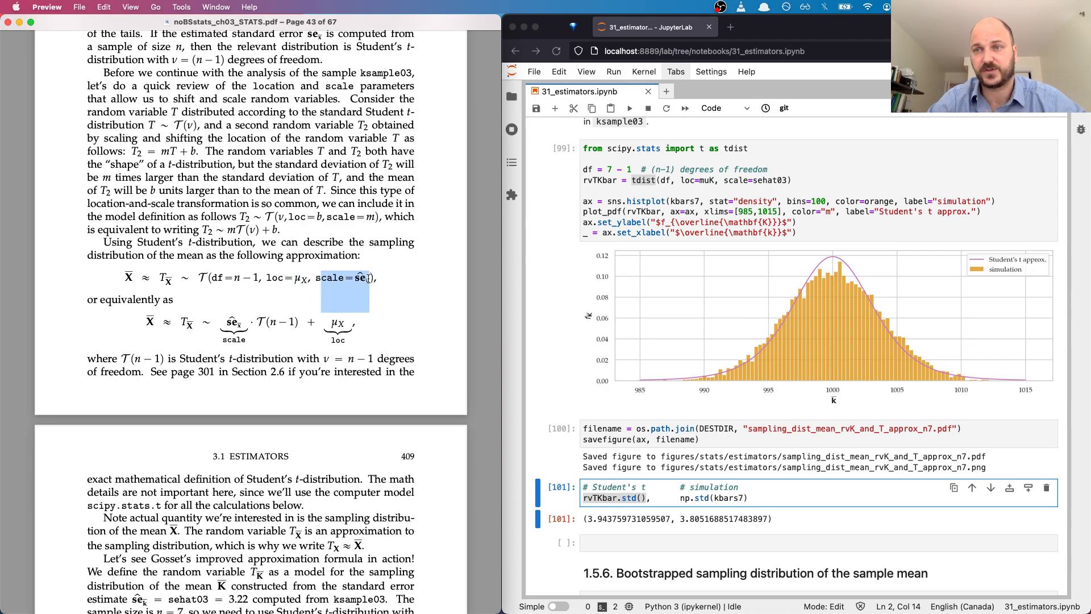
left_click(369, 278)
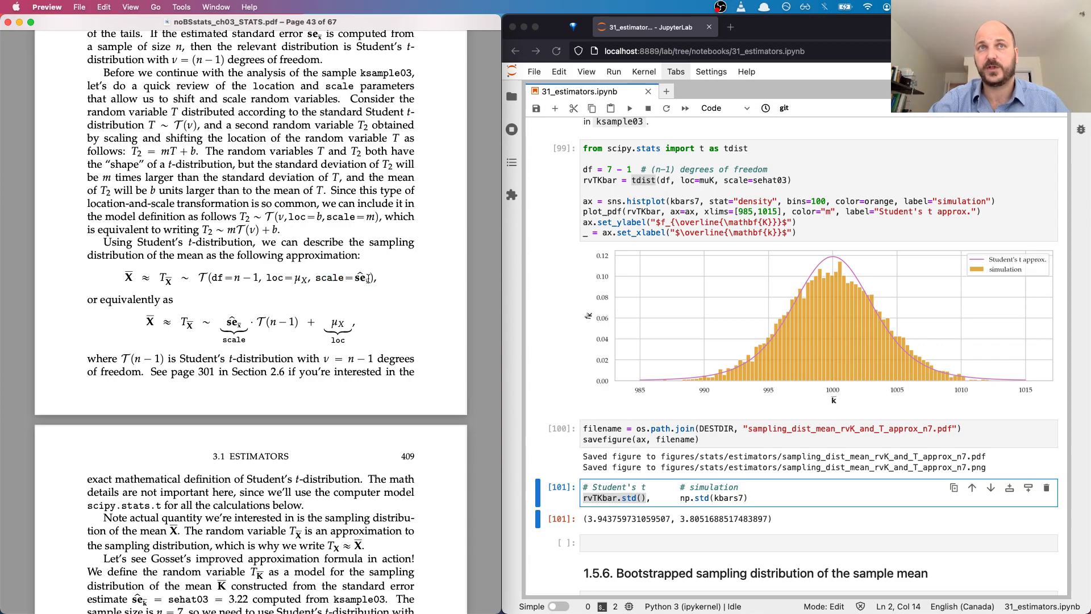
left_click_drag(355, 278, 368, 278)
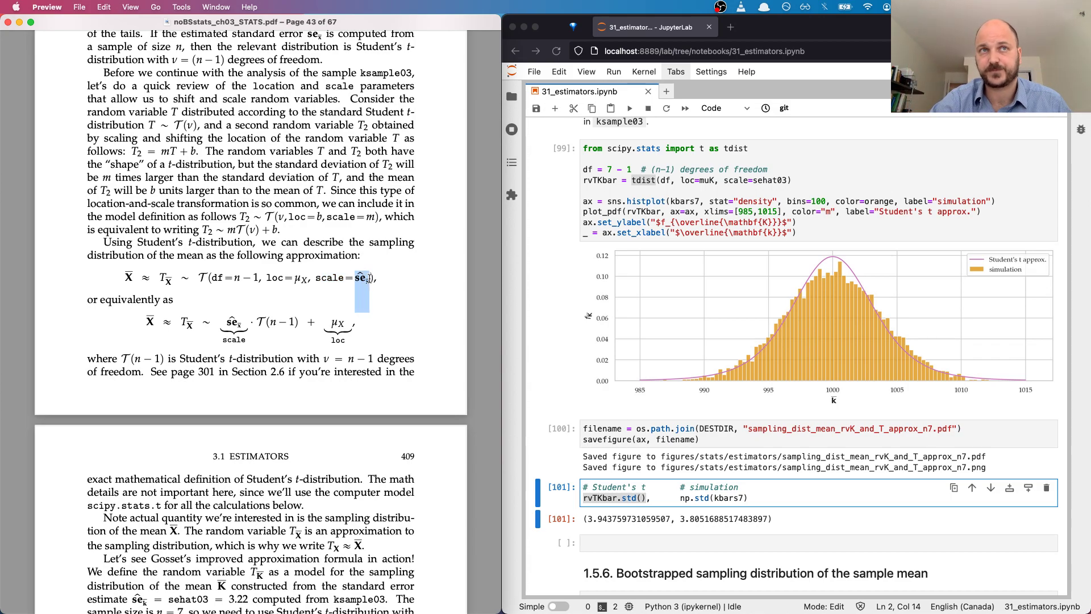
Scroll the PDF down to page 44 and Figure 3.19.
scroll(369, 278, "down", 5)
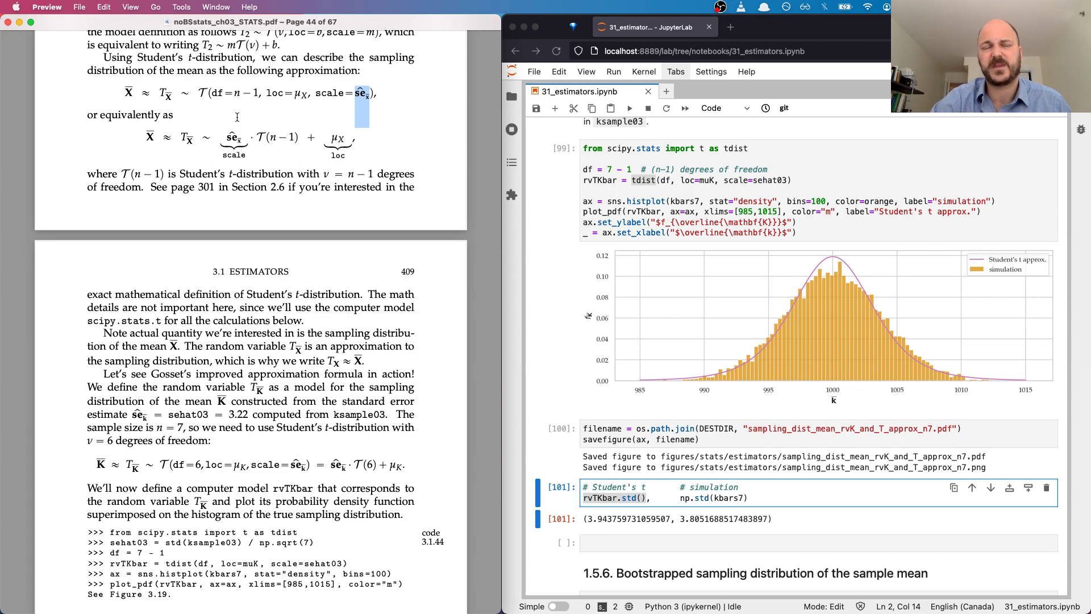
scroll(237, 117, "down", 4)
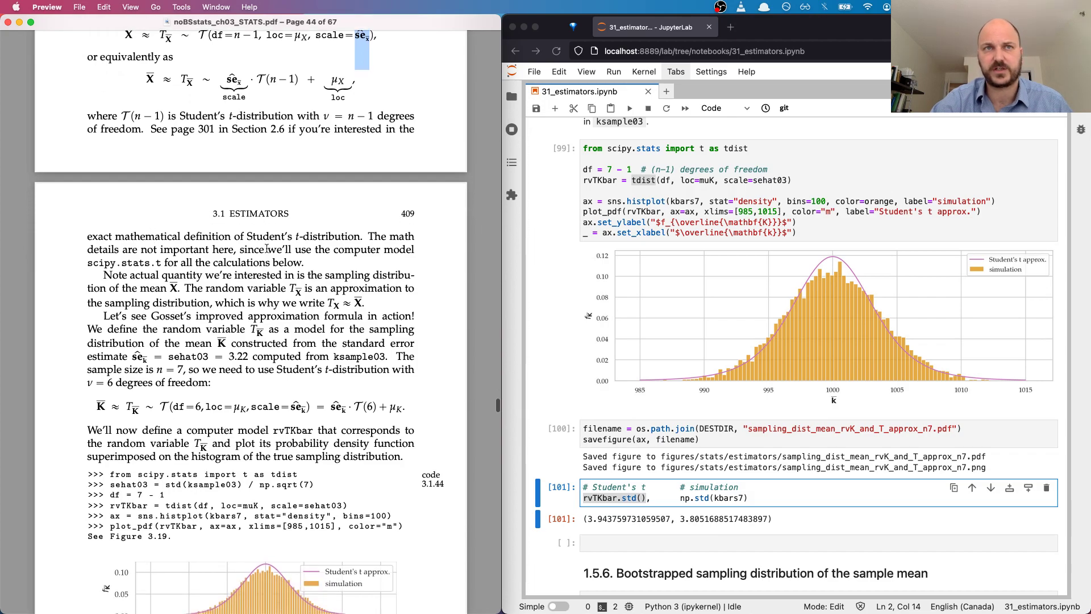
scroll(267, 248, "down", 3)
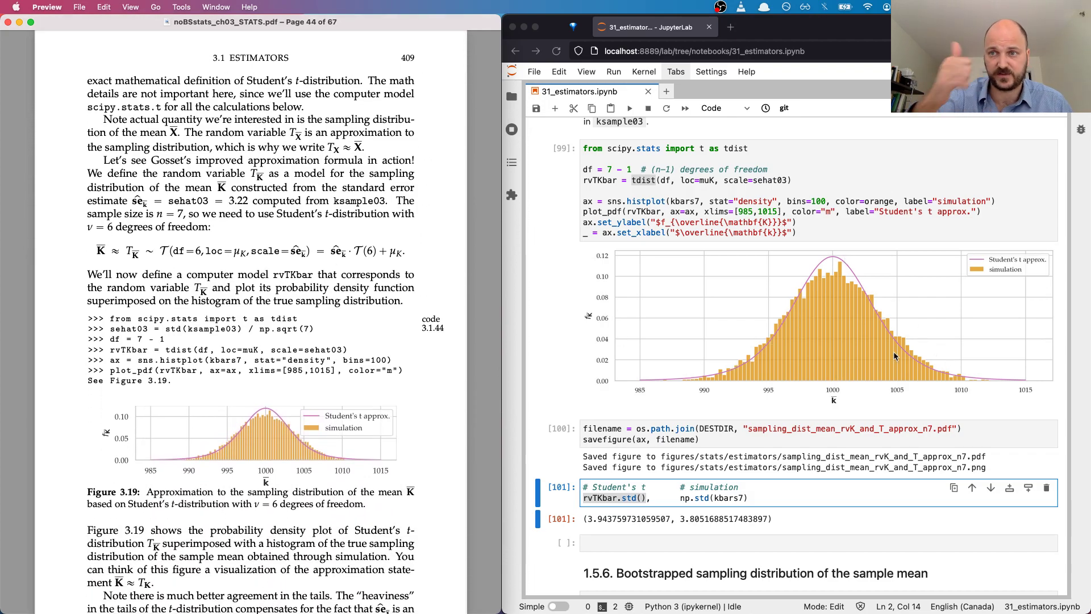
scroll(893, 356, "down", 5)
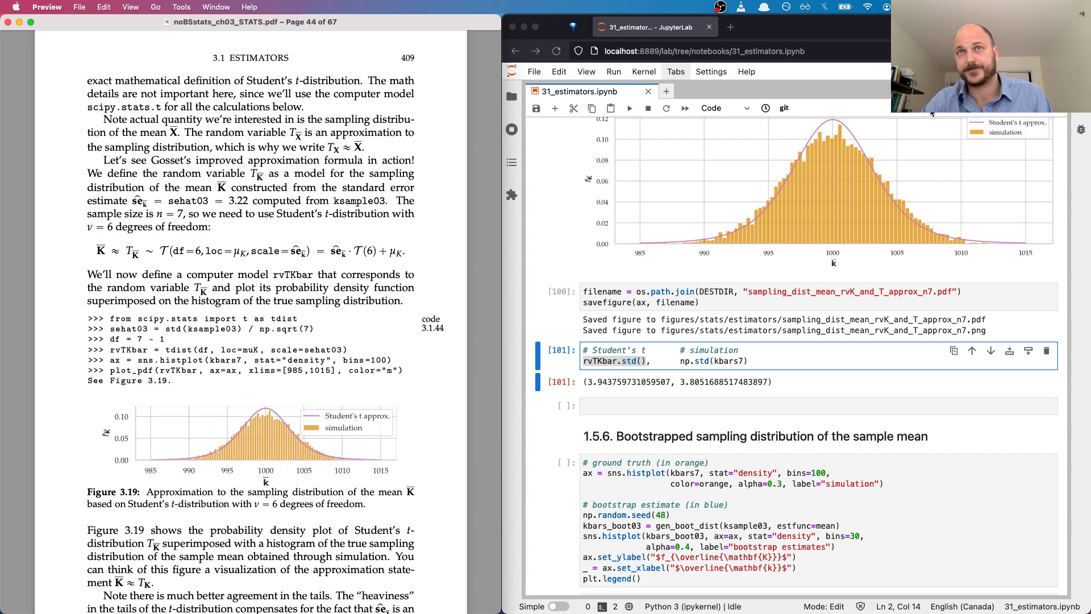
Scroll the PDF to page 45's bootstrap section and the notebook to section 1.5.6.
scroll(743, 313, "down", 3)
scroll(744, 313, "down", 8)
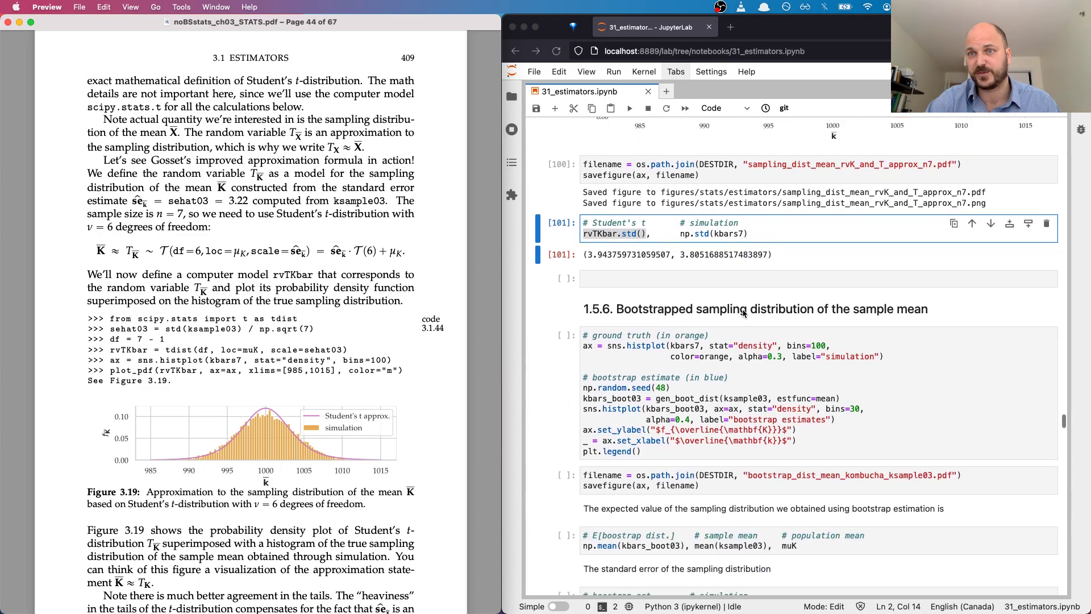
scroll(742, 308, "up", 15)
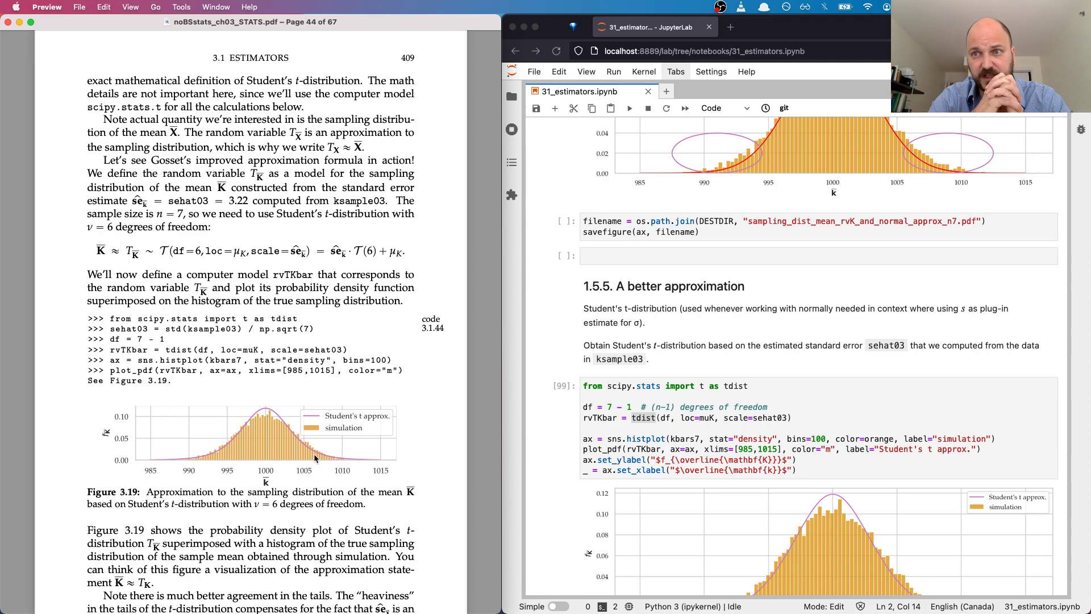
scroll(315, 458, "down", 10)
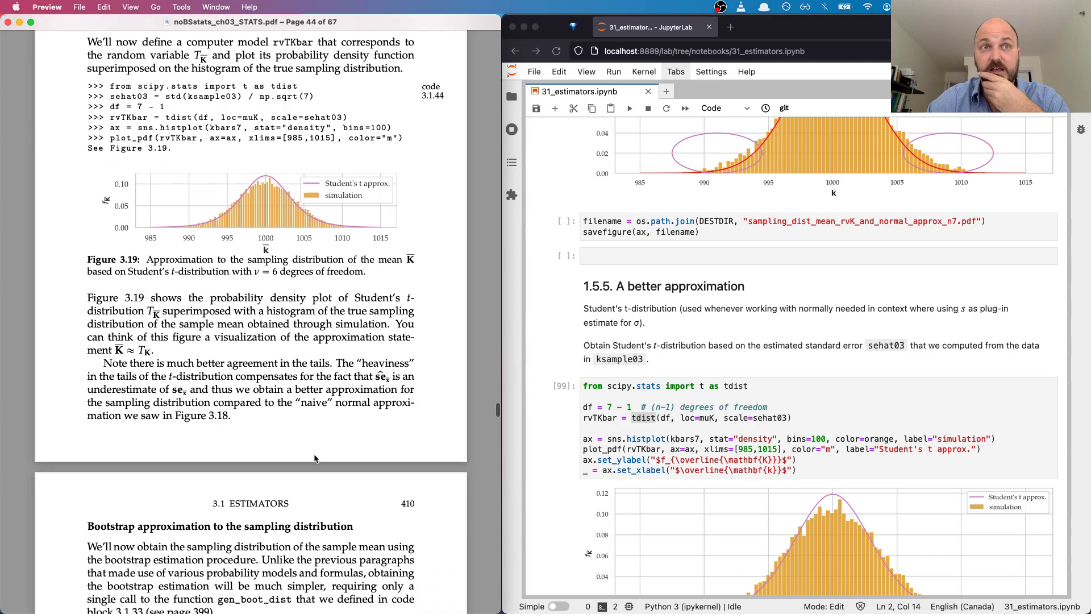
scroll(316, 457, "down", 3)
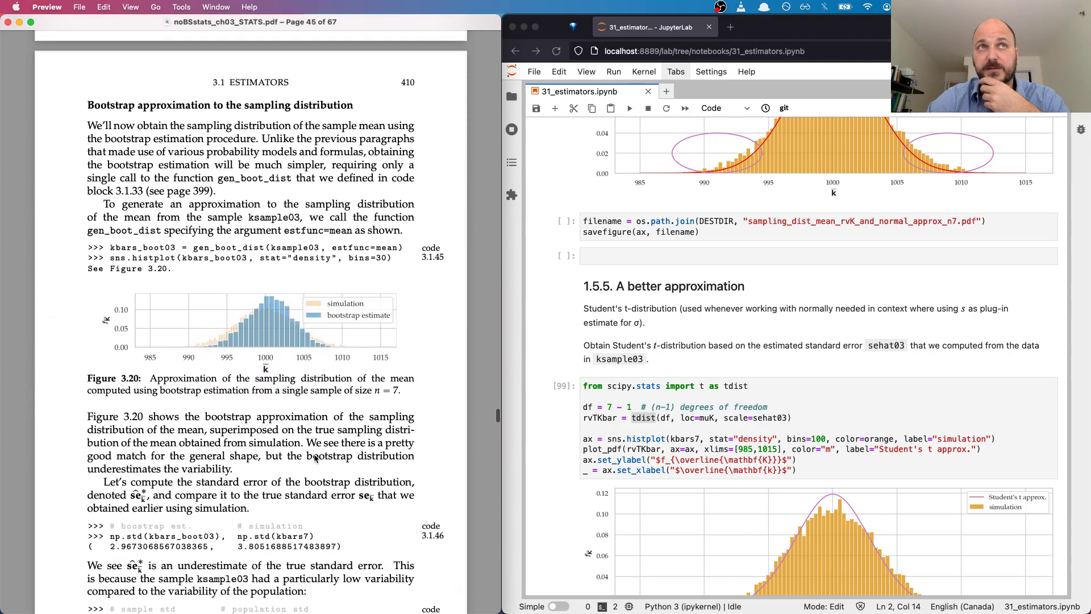
scroll(315, 457, "down", 2)
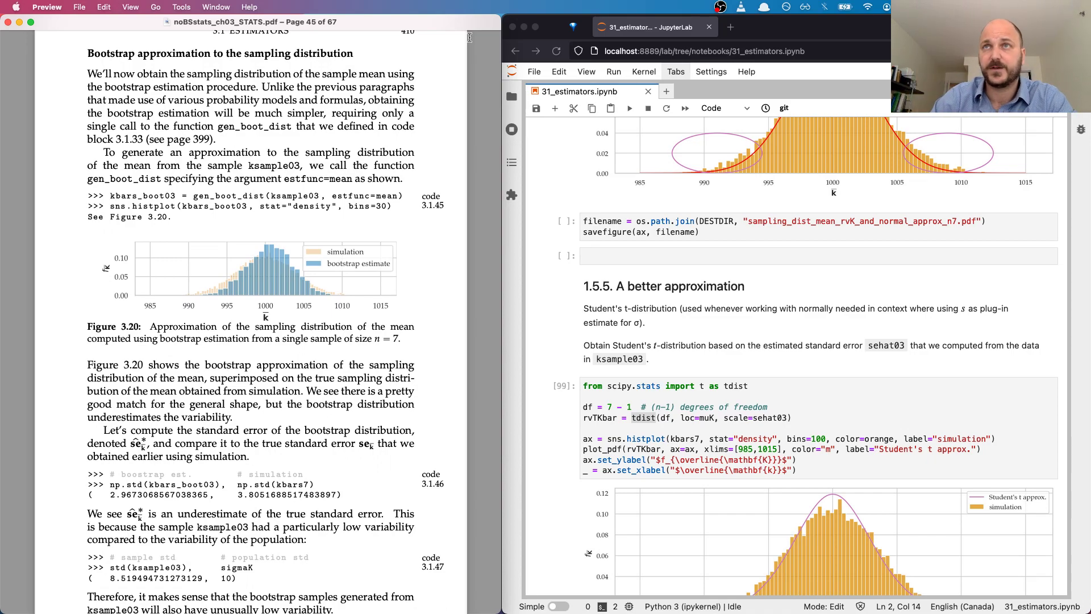
scroll(681, 420, "down", 15)
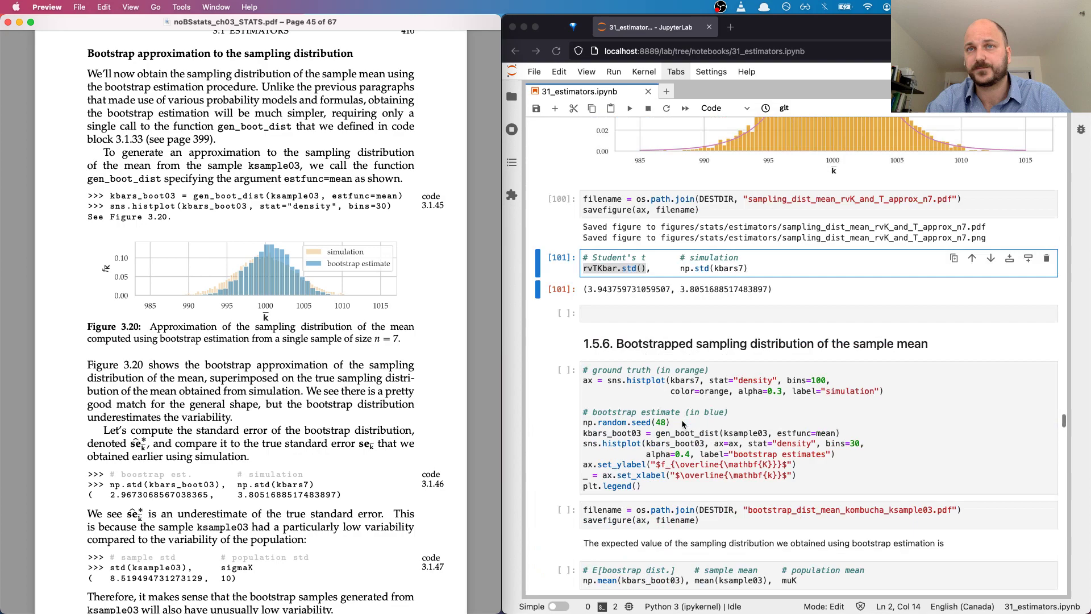
Point out kbars_boot03 = gen_boot_dist(ksample03, estfunc=mean), then run bootstrap histogram cell [102].
left_click(627, 147)
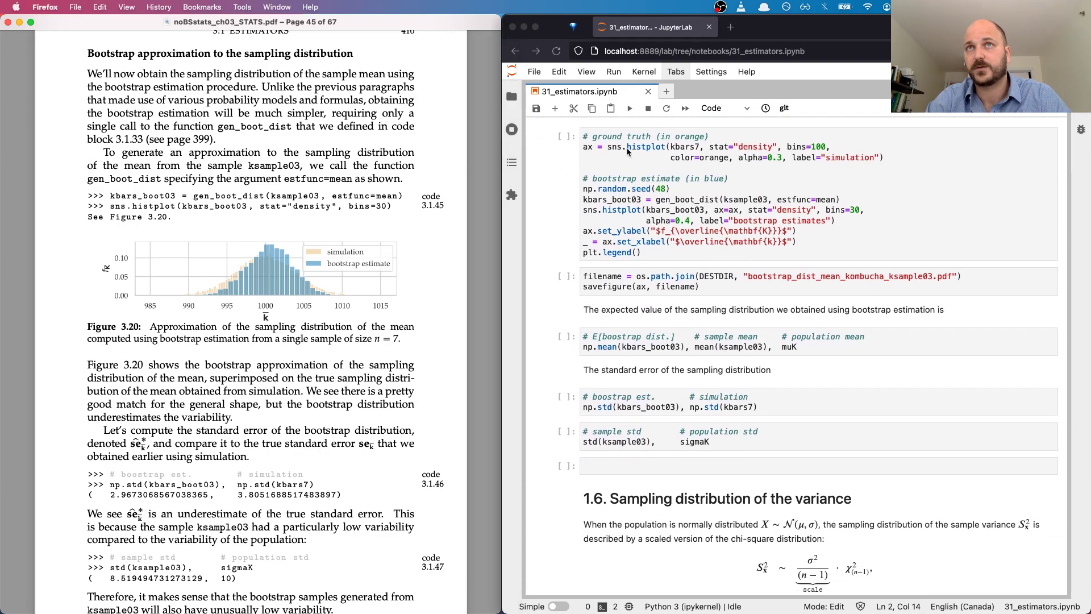
left_click(604, 199)
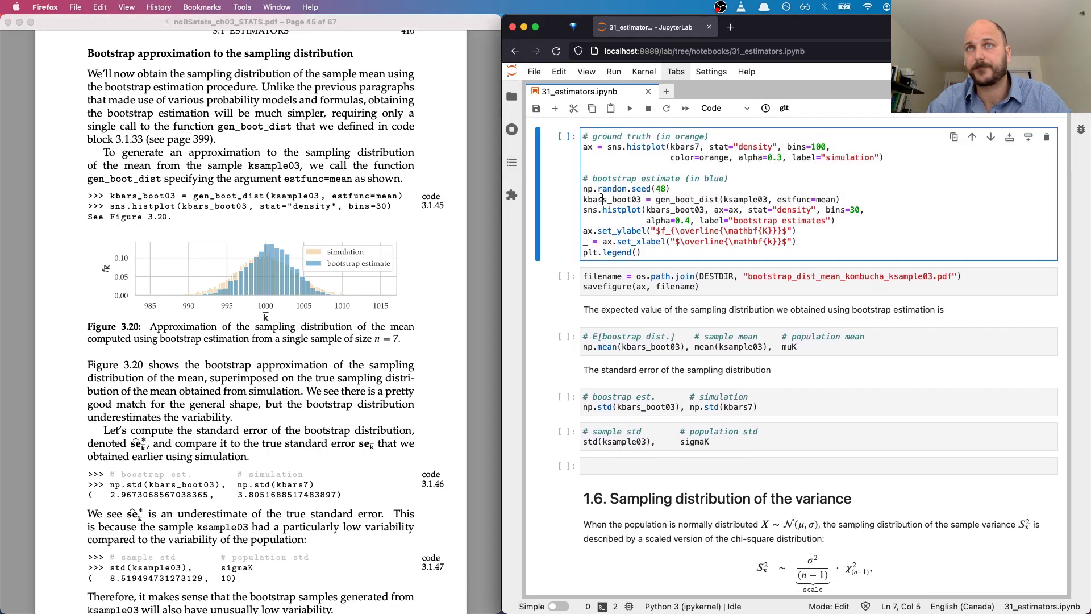
key("alt+Right")
key("alt+Right")
key("alt+Right")
key("shift+alt+Left")
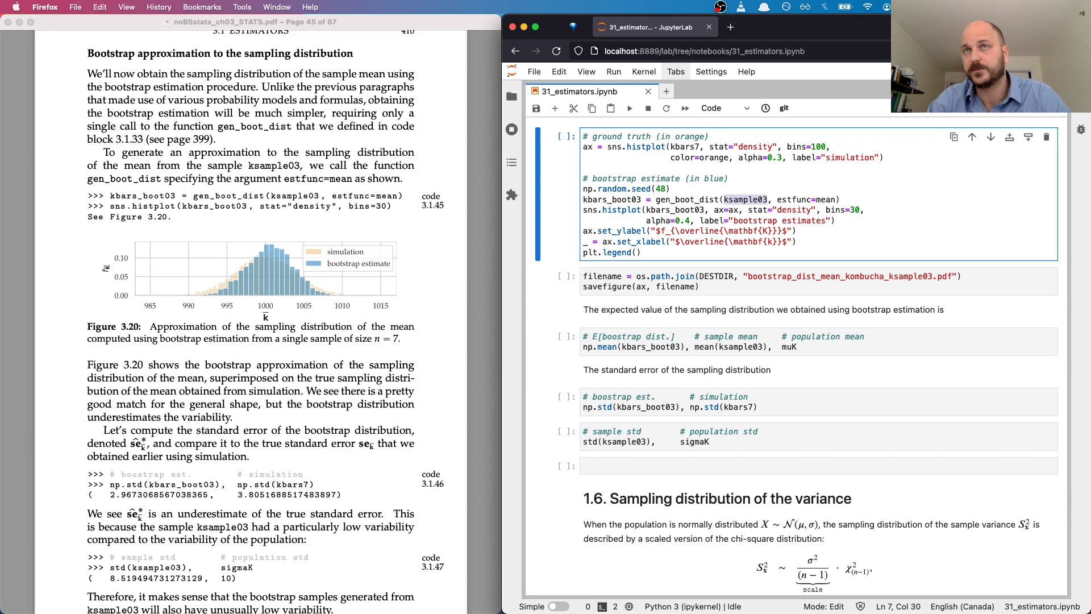
key("alt+Right")
key("alt+Right")
key("alt+Right")
key("shift+alt+Left")
key("shift+alt+Left")
key("shift+alt+Left")
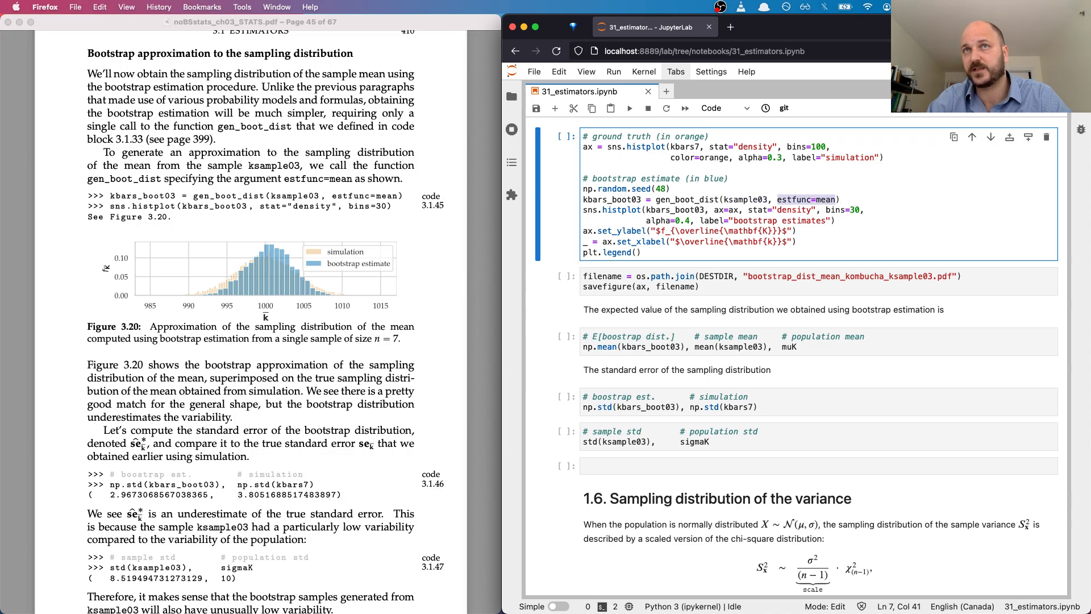
key("super+Left")
key("shift+alt+Right")
key("shift+alt+Left")
key("shift+Right")
key("shift+Right")
key("shift+Right")
key("shift+Right")
key("shift+Right")
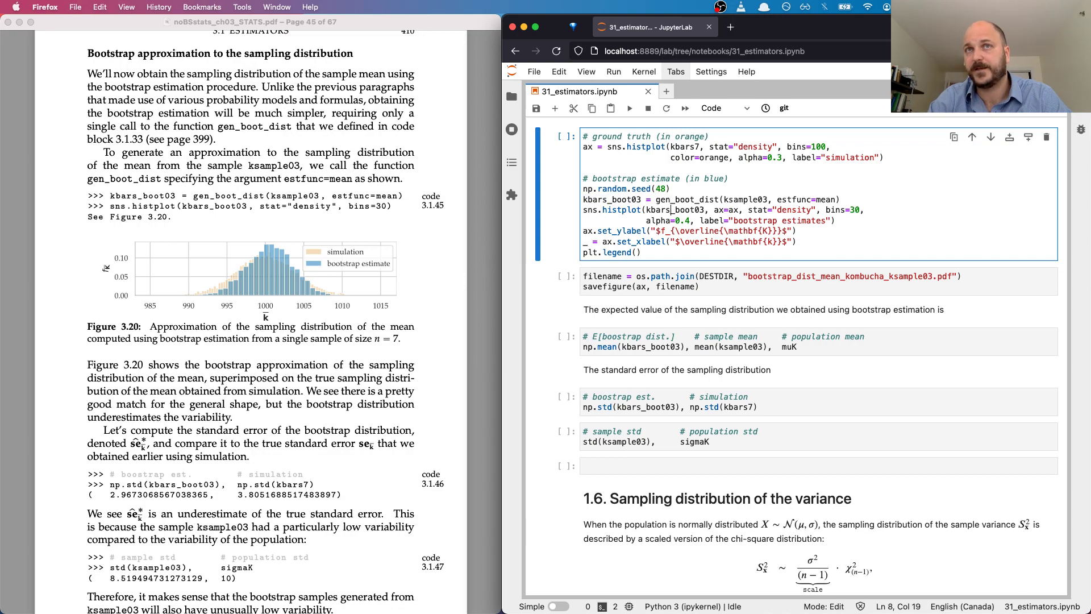
key("shift+Return")
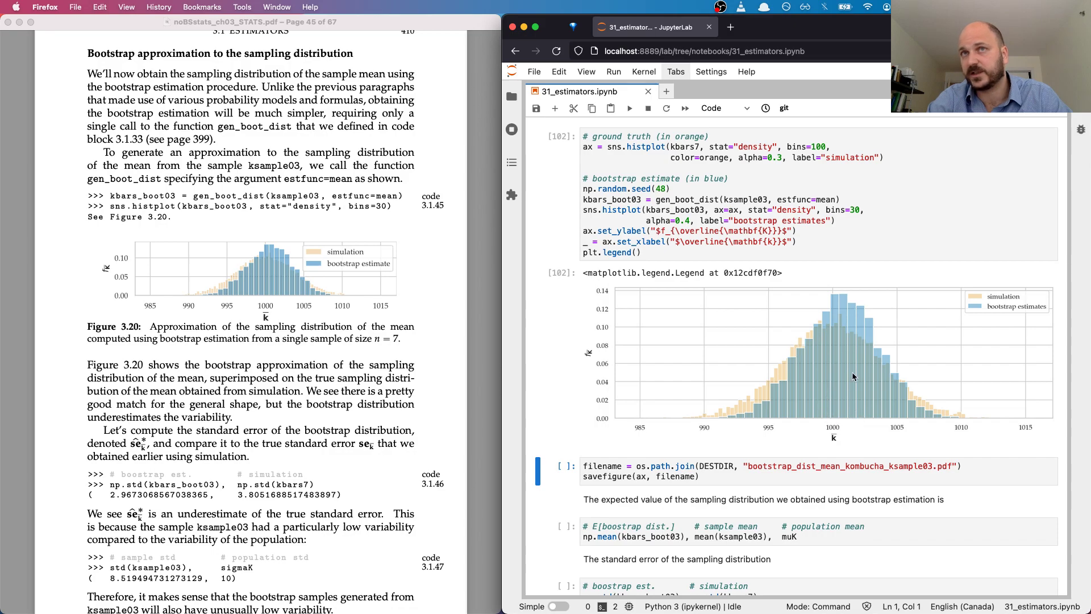
scroll(852, 372, "down", 1)
scroll(851, 371, "up", 2)
scroll(851, 372, "down", 3)
scroll(851, 371, "down", 3)
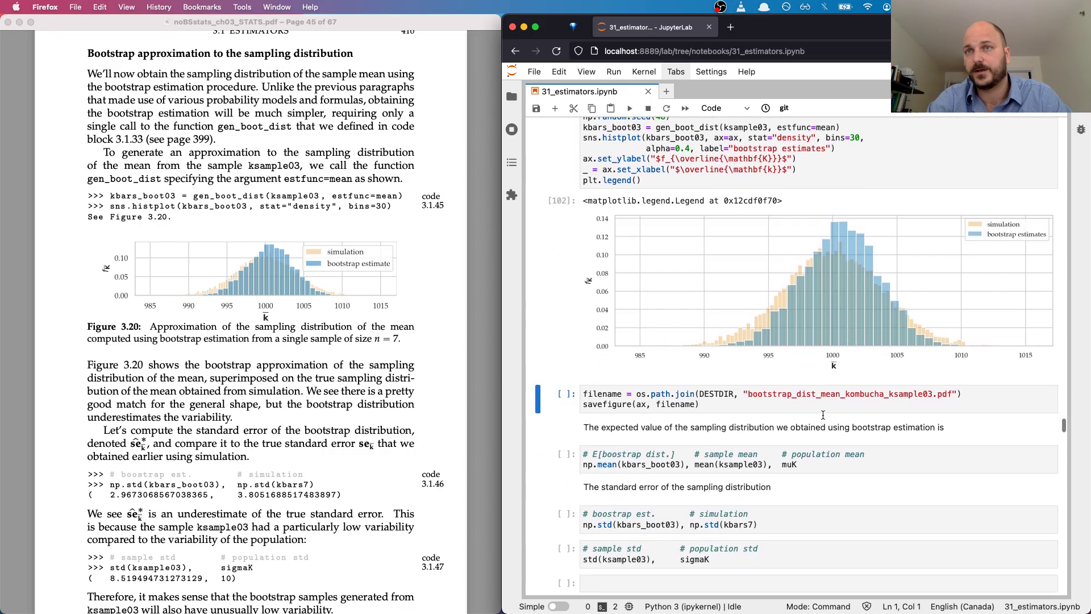
left_click(812, 463)
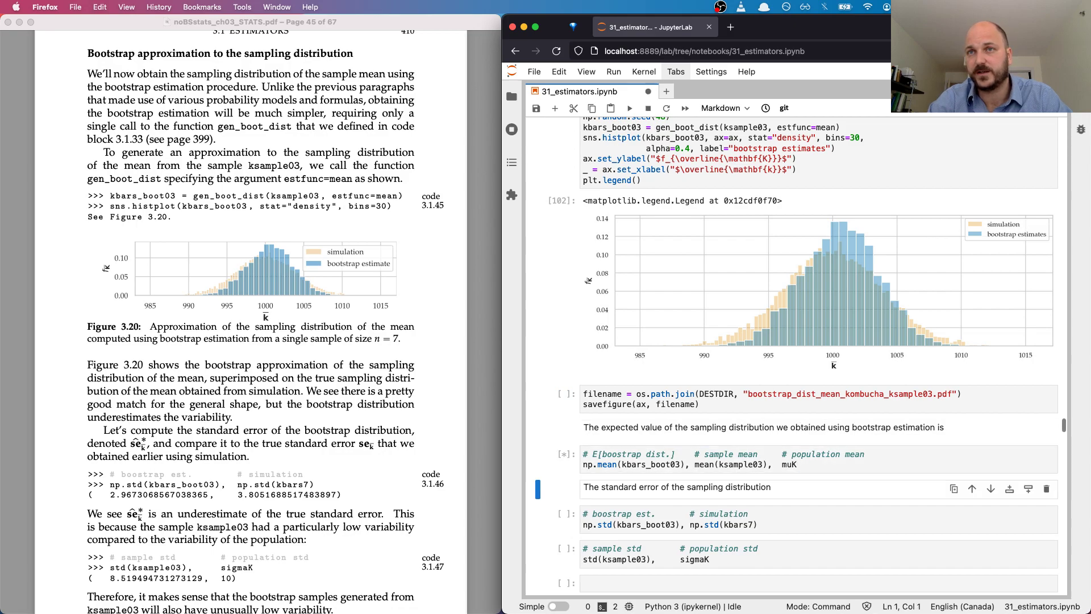
key("shift+Return")
scroll(686, 423, "down", 3)
double_click(694, 420)
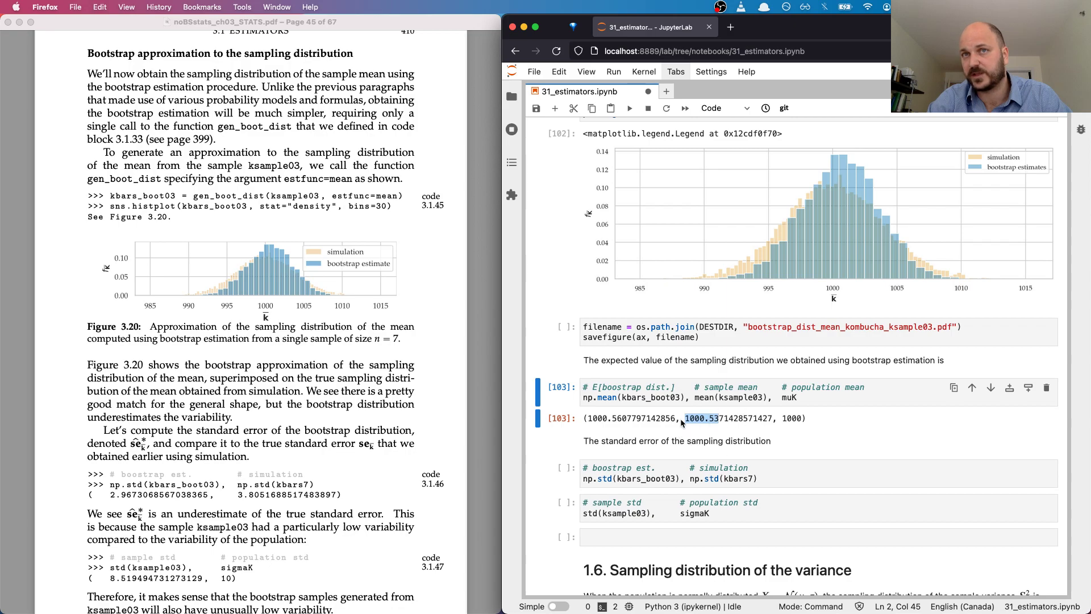
left_click_drag(783, 419, 801, 420)
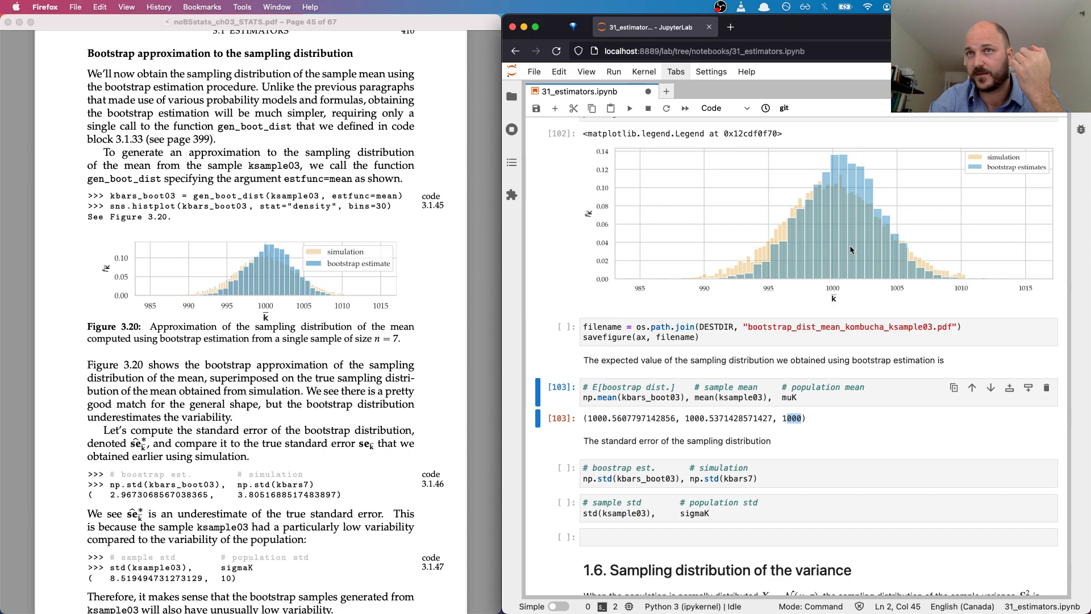
scroll(820, 306, "up", 6)
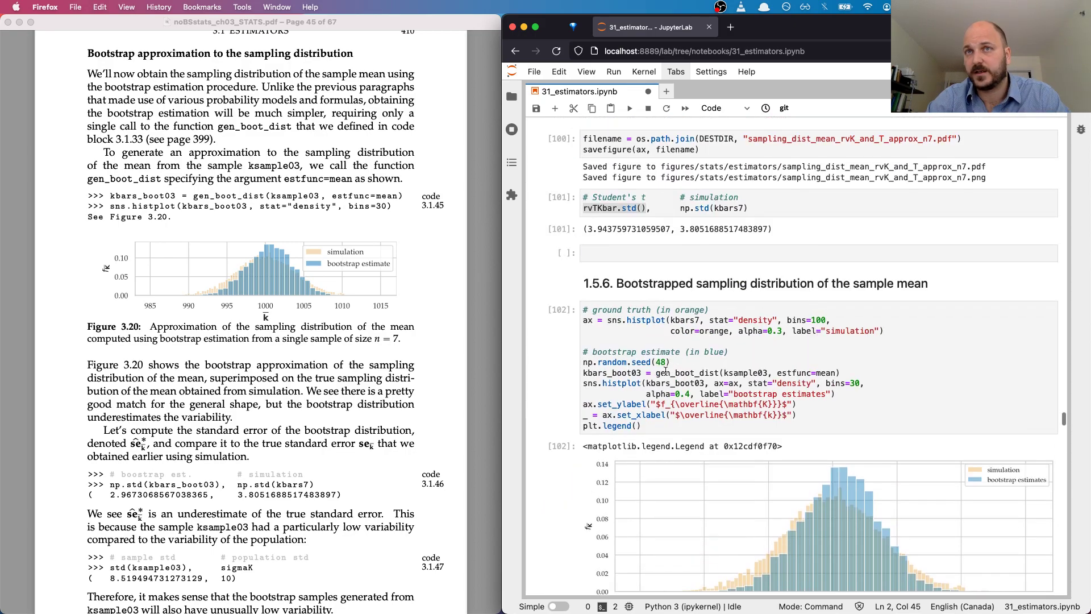
double_click(665, 371)
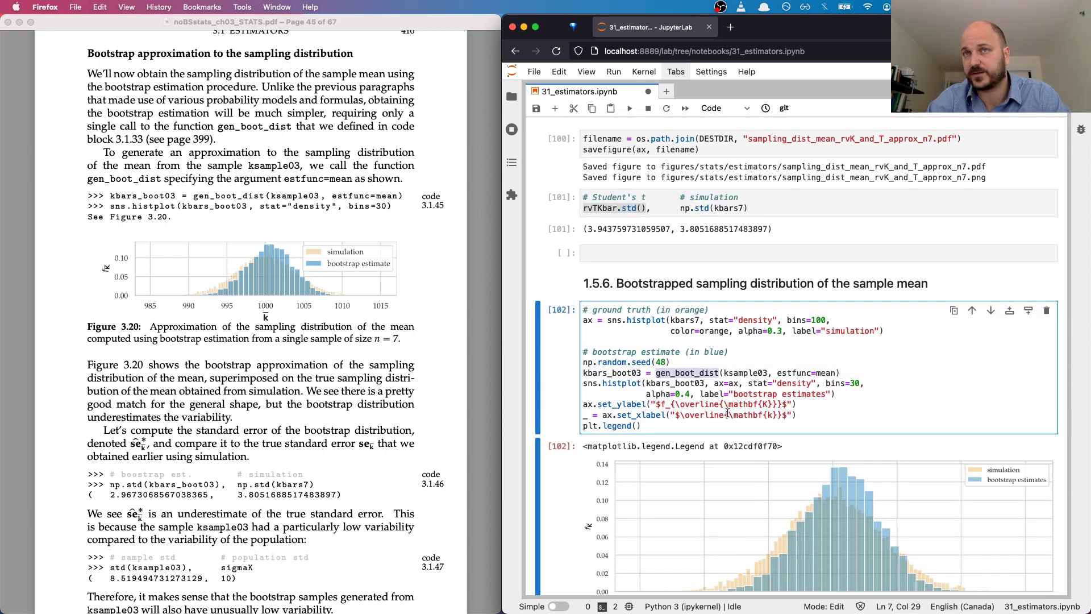
double_click(744, 373)
Run cell [104], highlighting bootstrap std 2.967 versus simulated std 3.805.
scroll(743, 374, "down", 9)
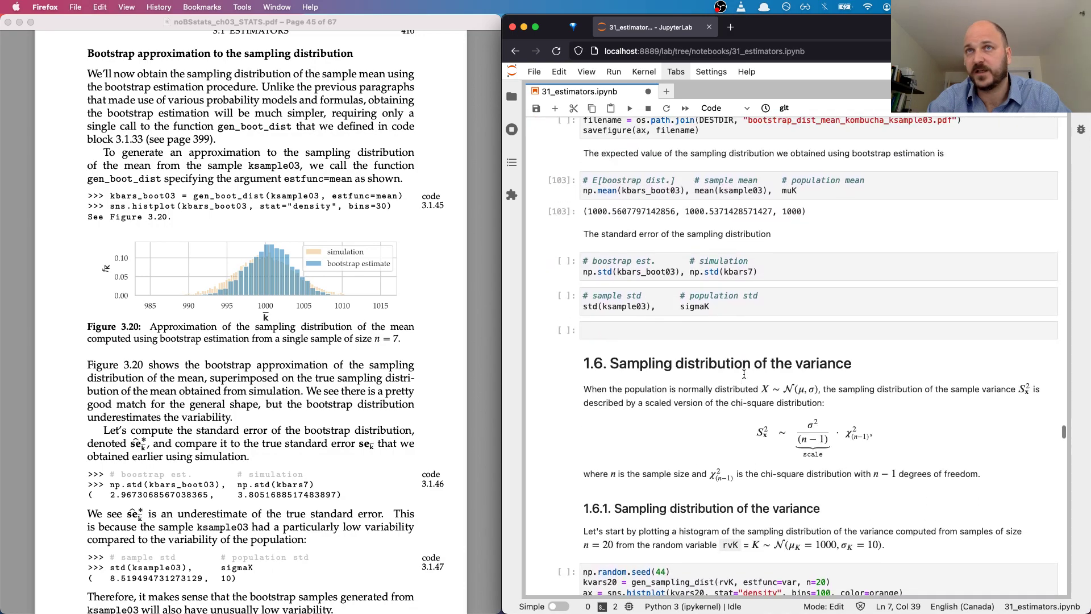
left_click(713, 272)
key("shift+Return")
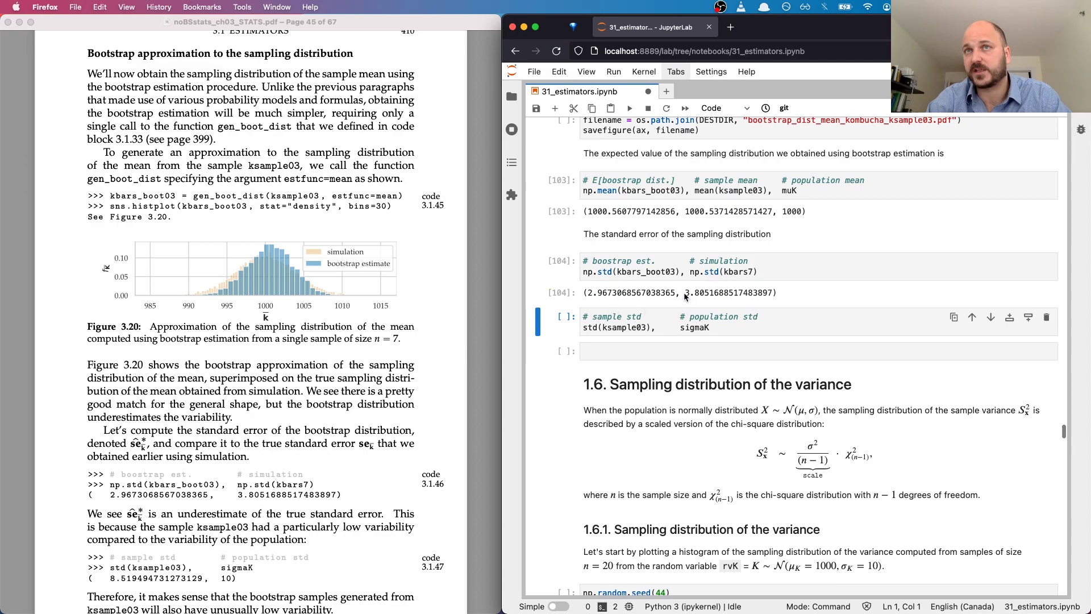
left_click_drag(685, 295, 703, 299)
scroll(847, 176, "up", 3)
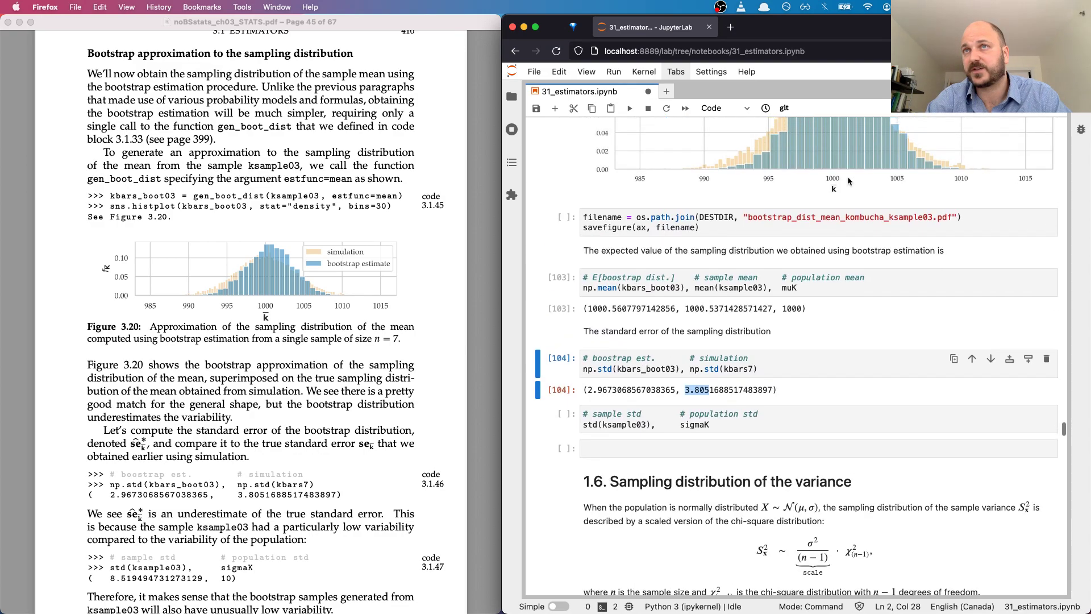
scroll(860, 156, "up", 1)
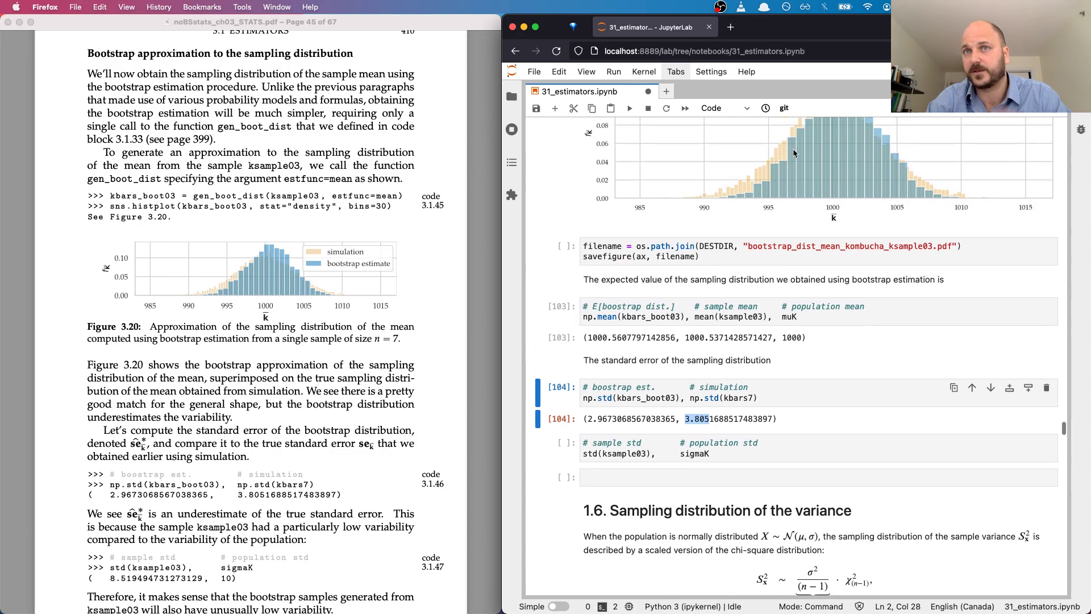
left_click(634, 403)
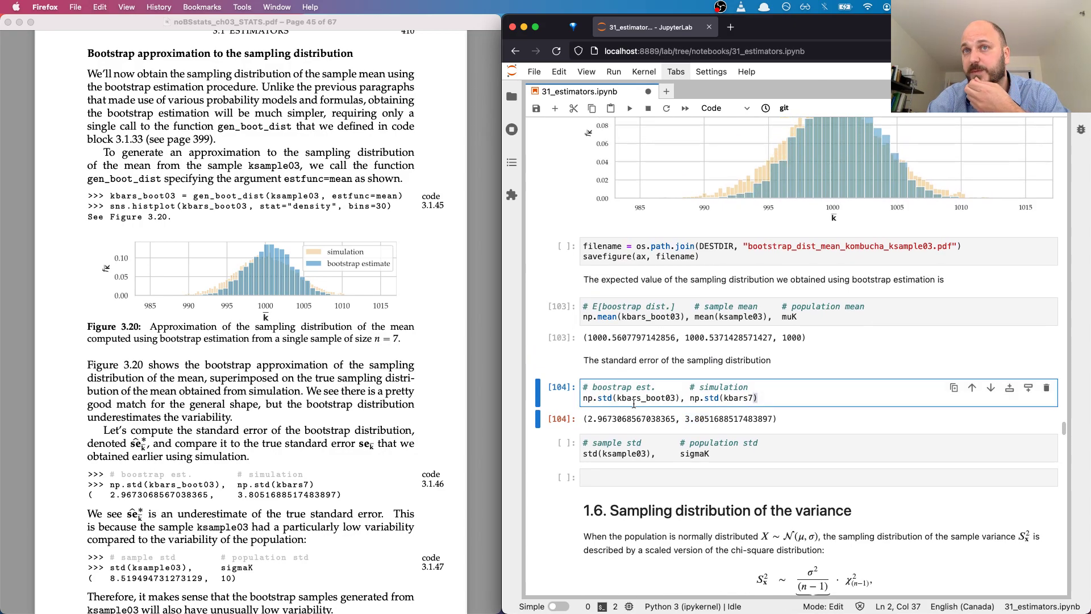
left_click_drag(587, 421, 607, 422)
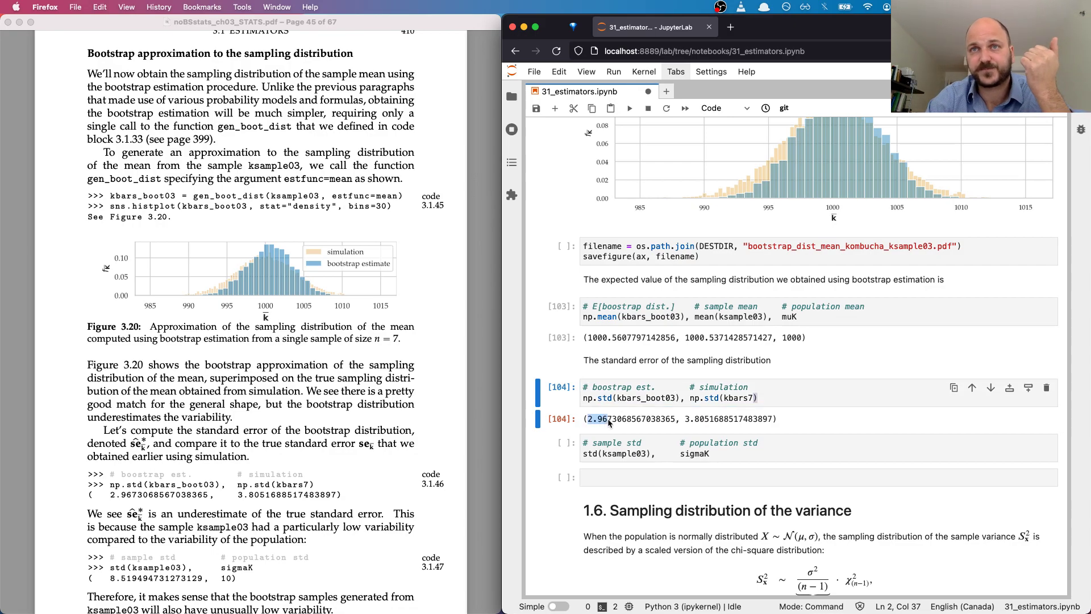
Run cell [105], highlighting sample std 8.519 versus population std 10.
left_click(658, 457)
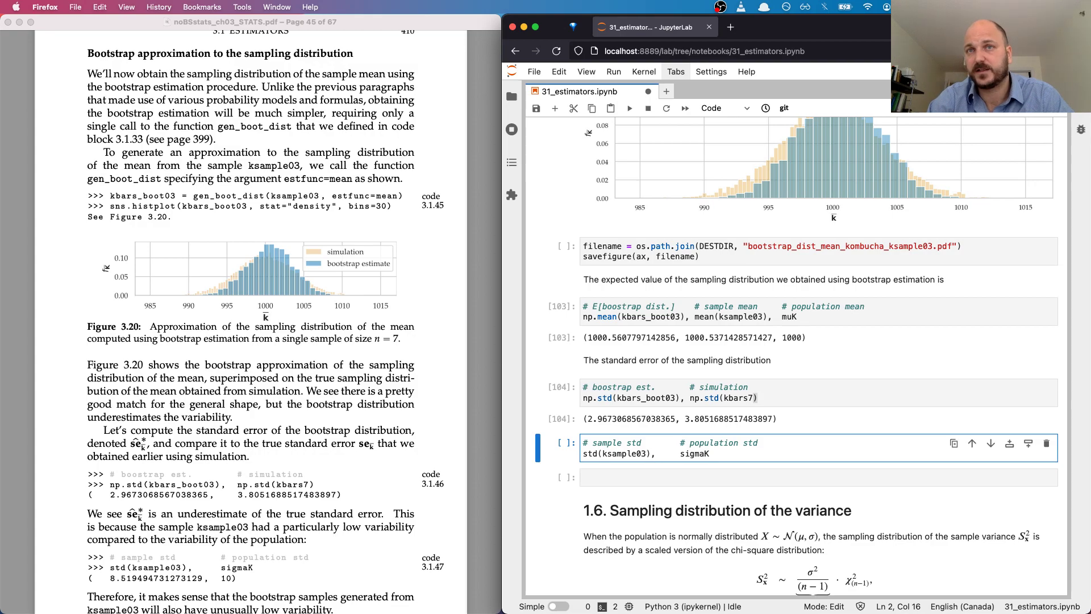
key("shift+Return")
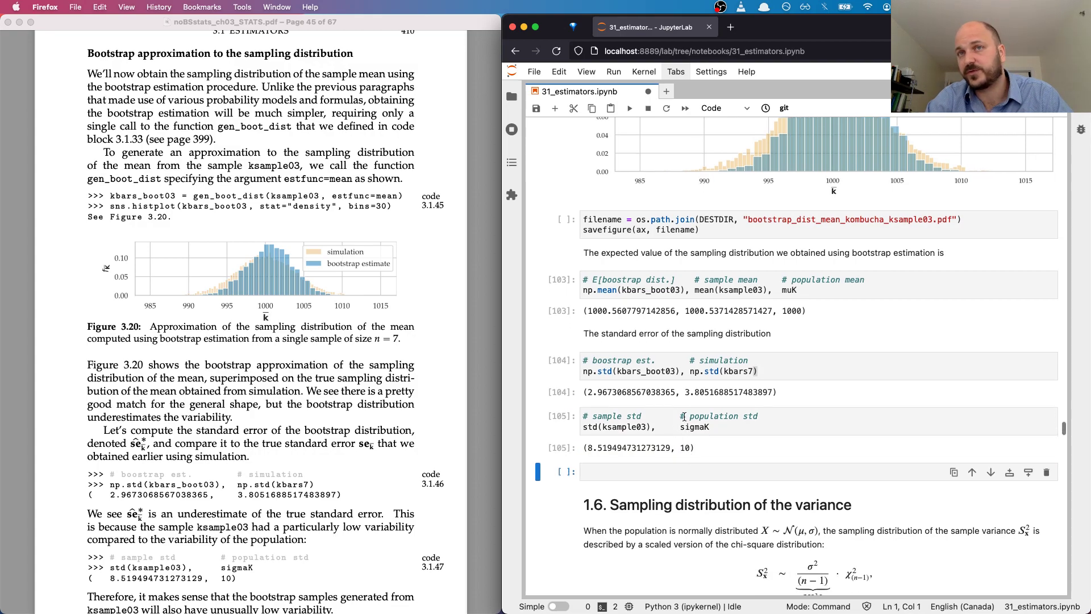
left_click_drag(680, 448, 693, 449)
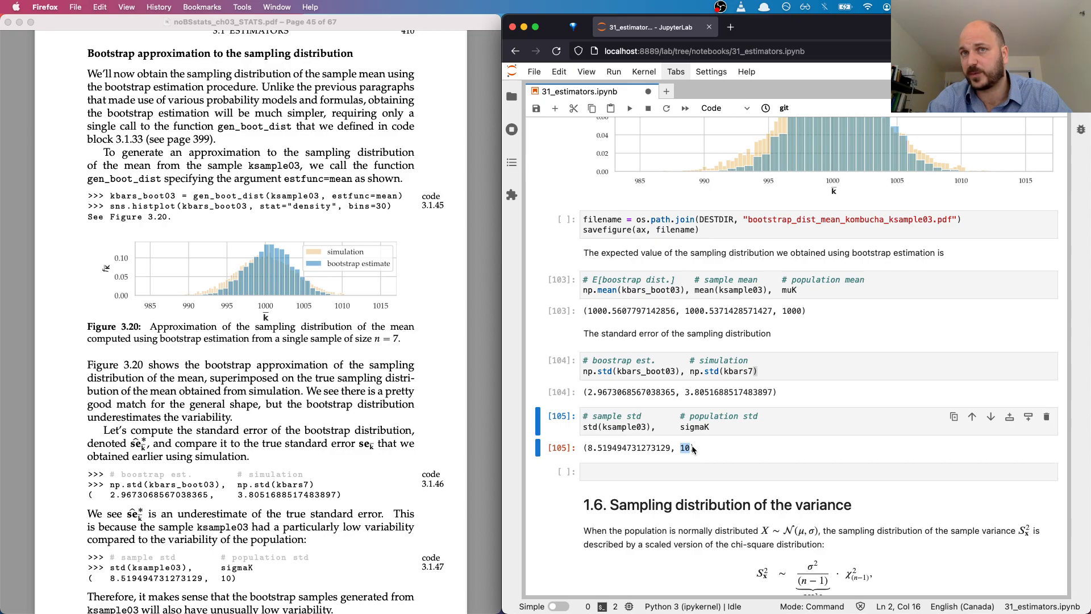
left_click_drag(587, 448, 608, 449)
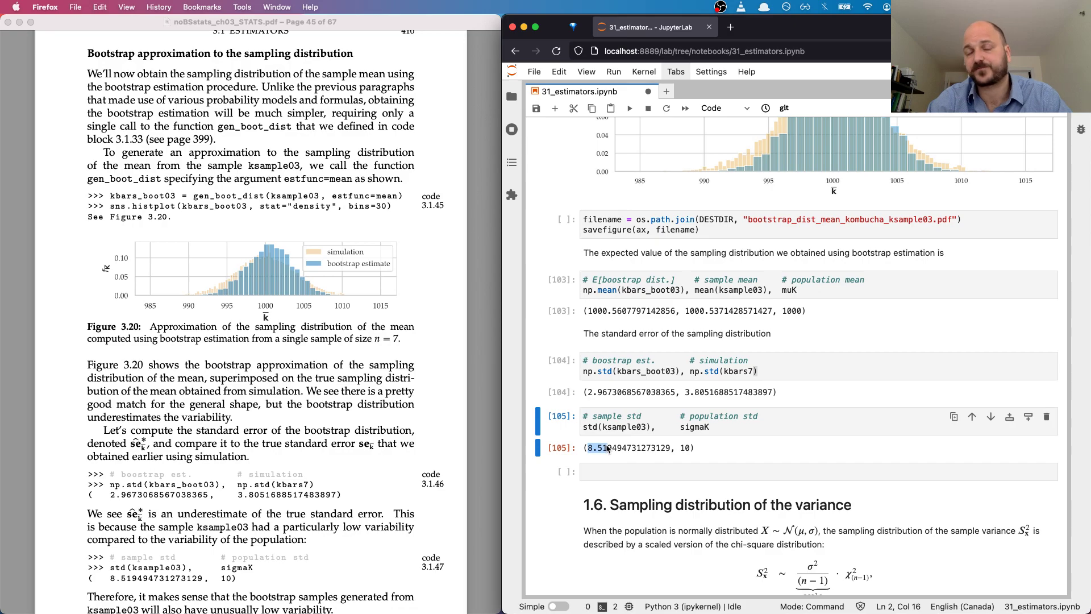
scroll(787, 324, "up", 3)
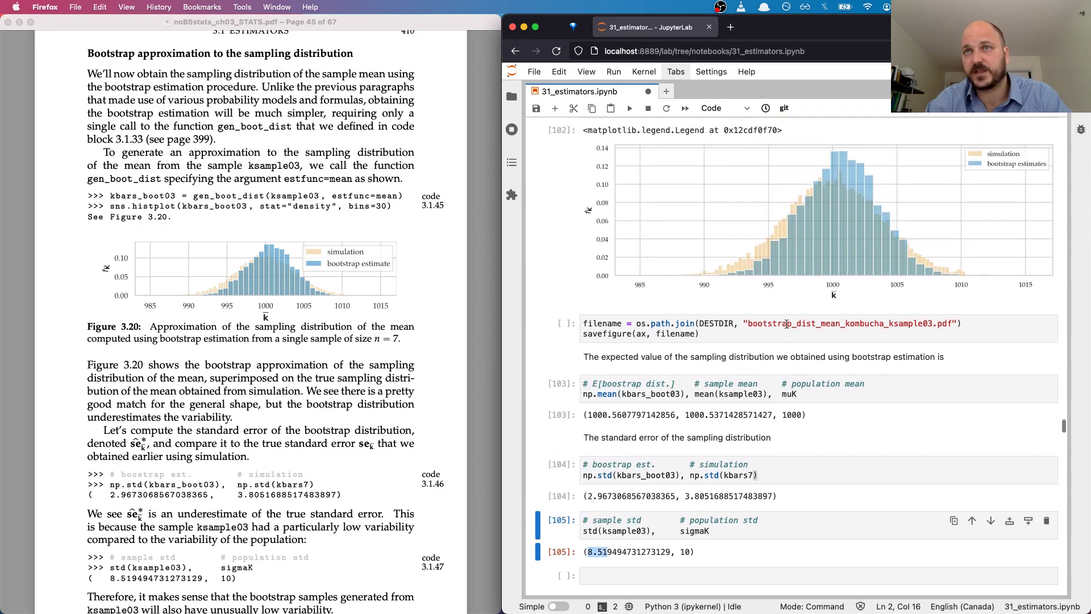
scroll(787, 324, "up", 7)
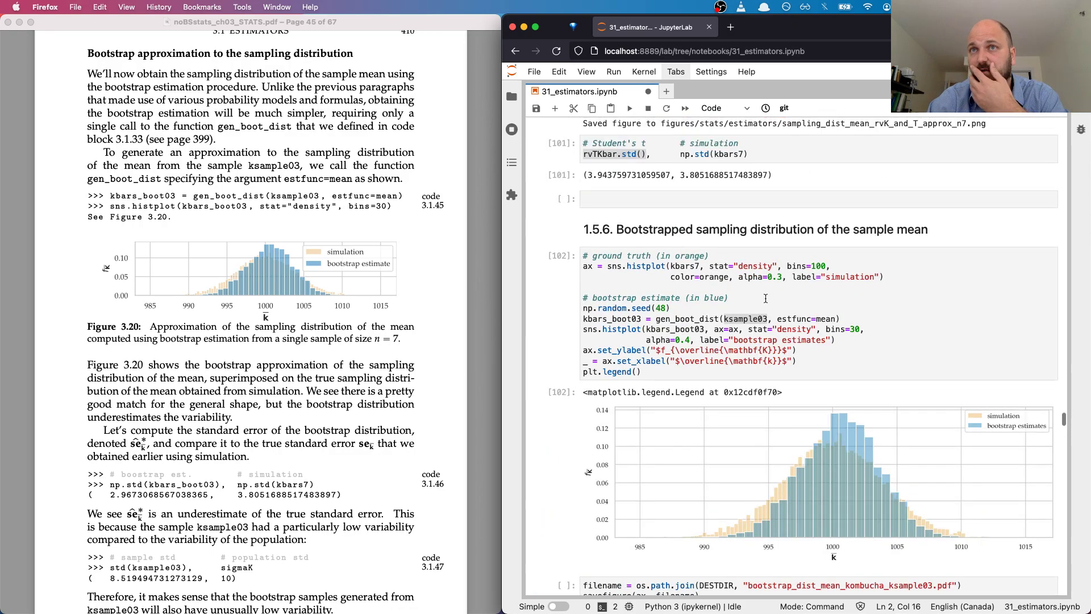
double_click(685, 318)
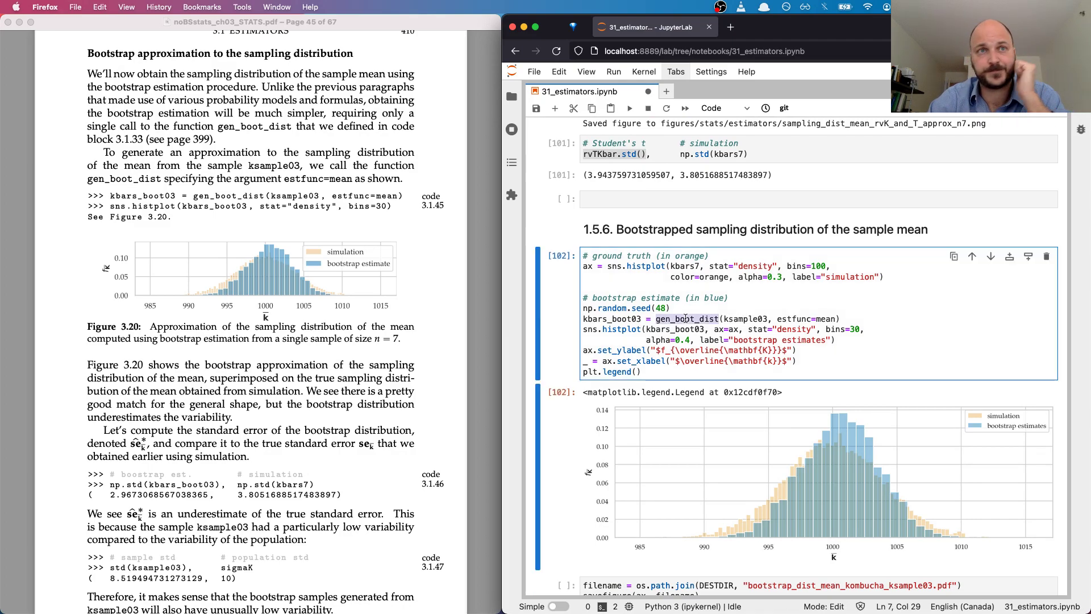
left_click(253, 342)
scroll(253, 342, "down", 5)
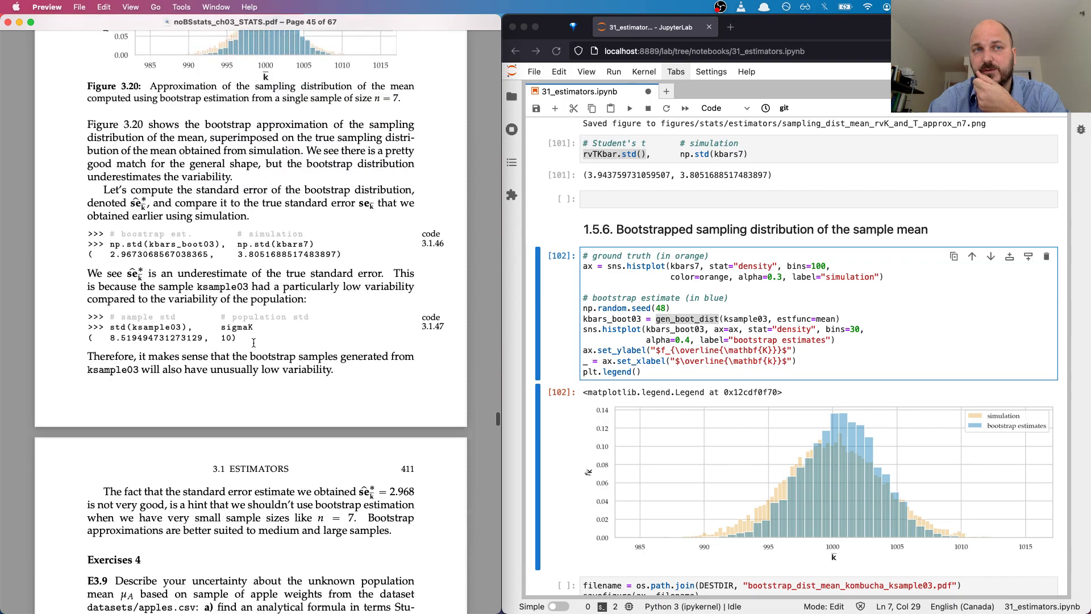
scroll(253, 342, "down", 1)
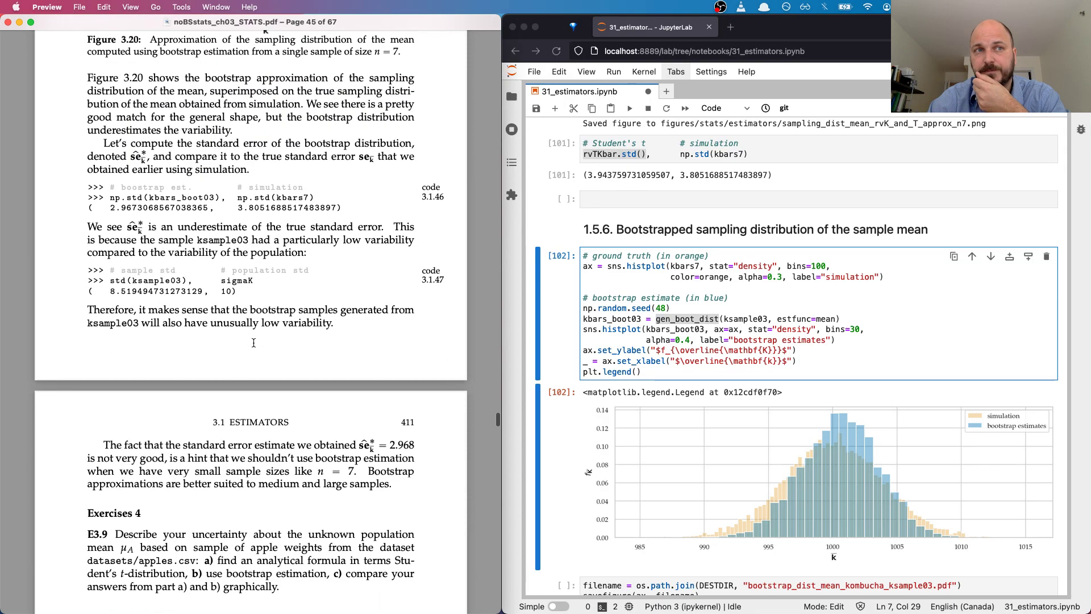
left_click(670, 405)
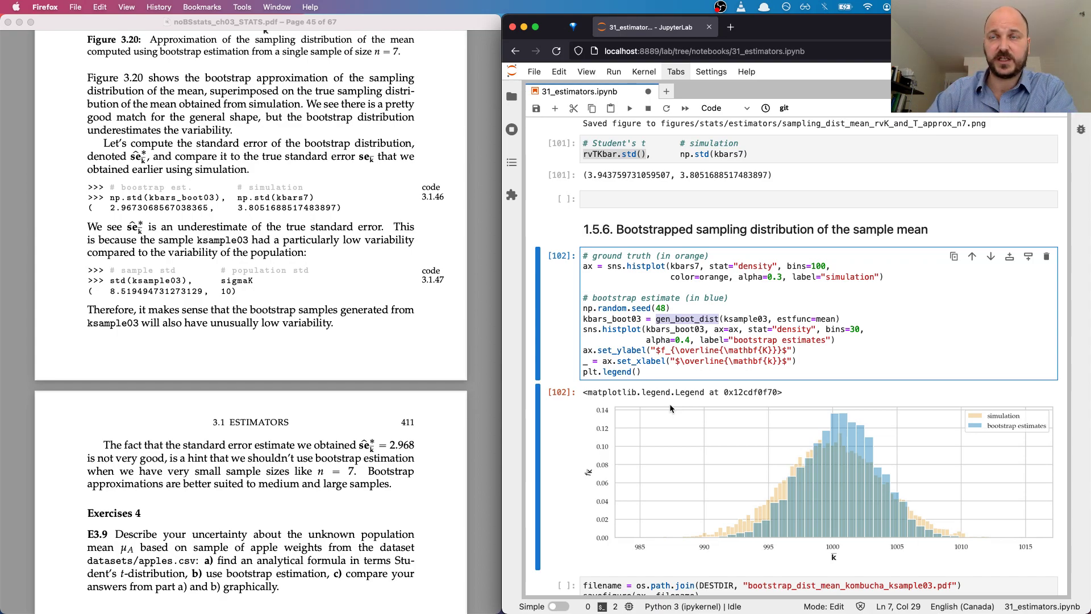
scroll(670, 408, "down", 4)
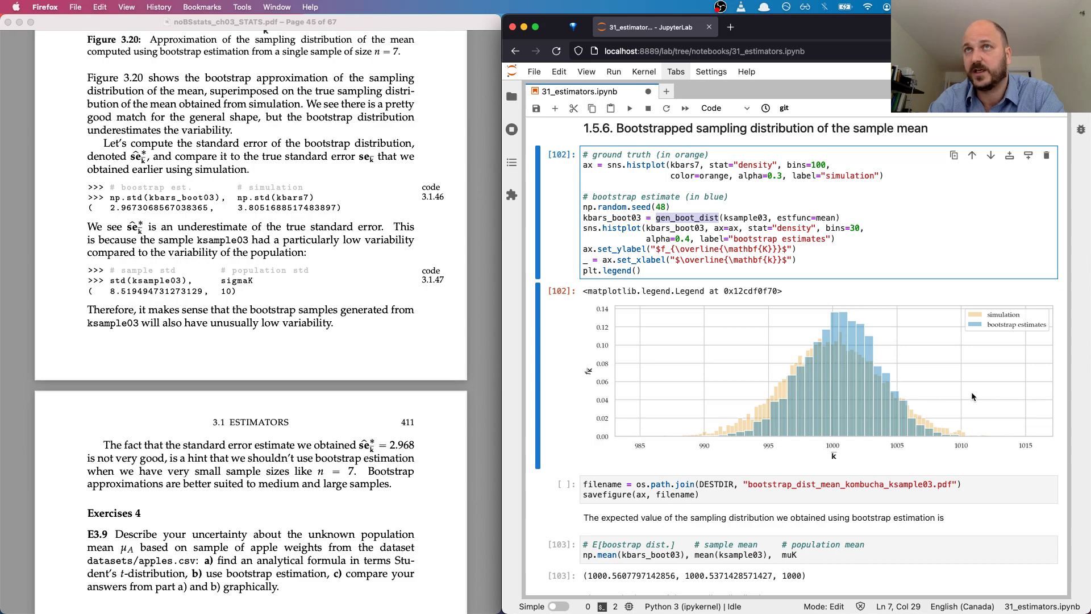
scroll(971, 396, "up", 10)
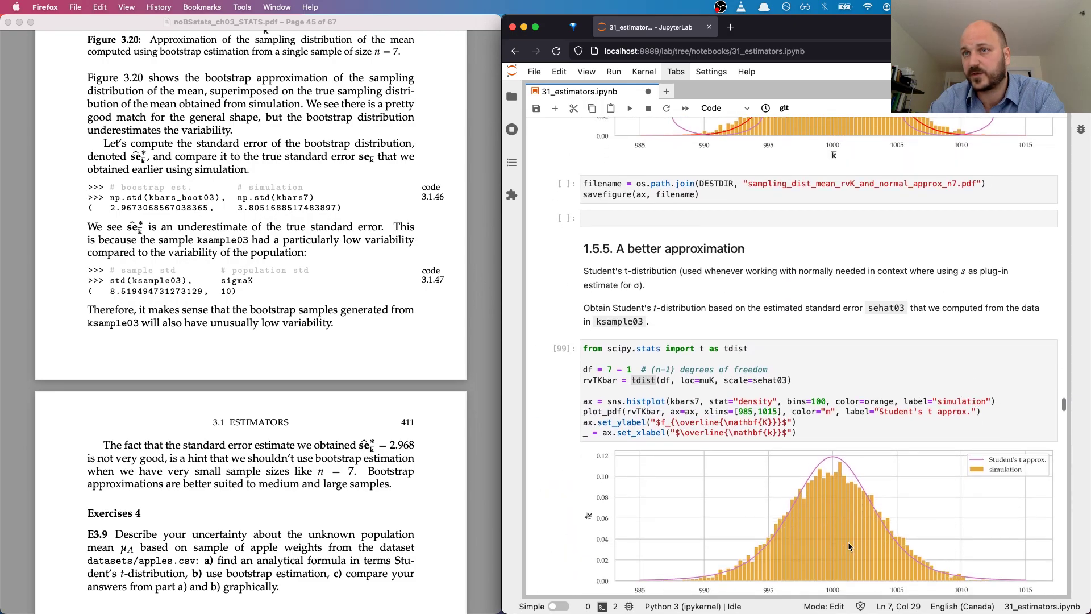
scroll(848, 541, "down", 10)
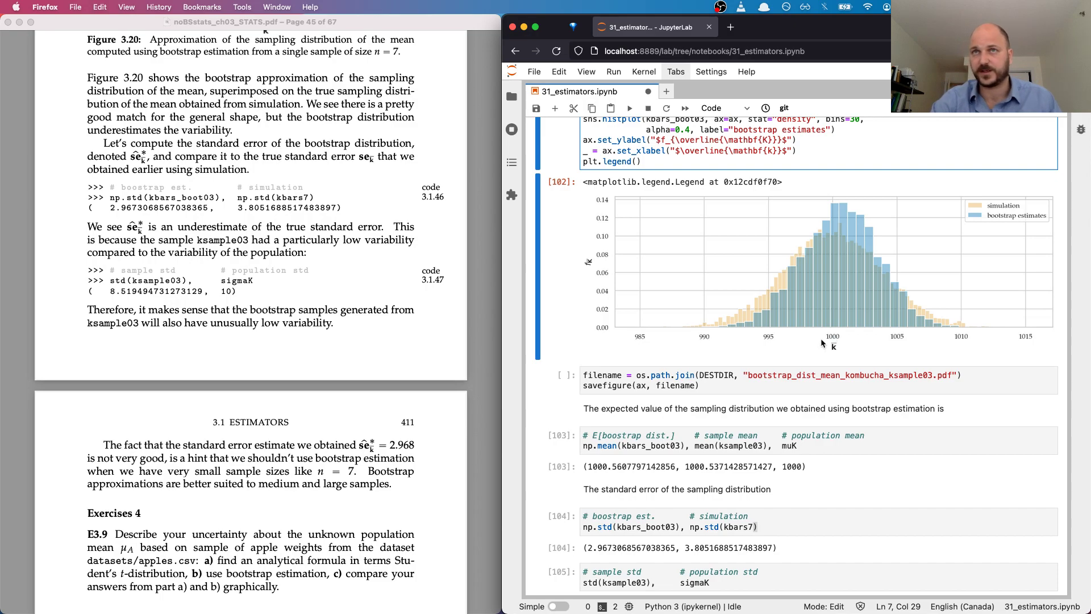
scroll(821, 339, "down", 10)
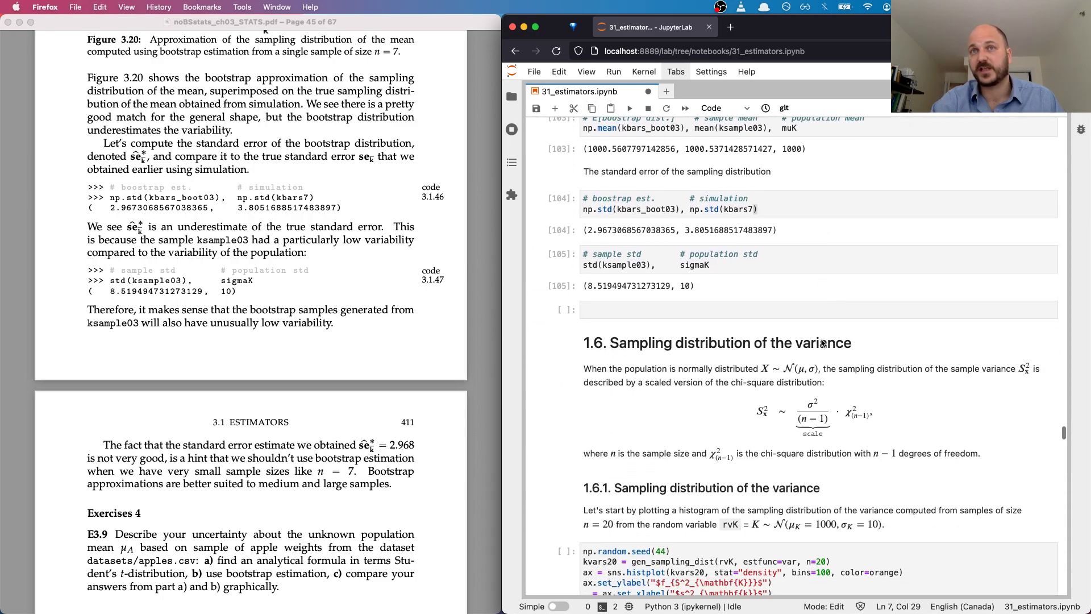